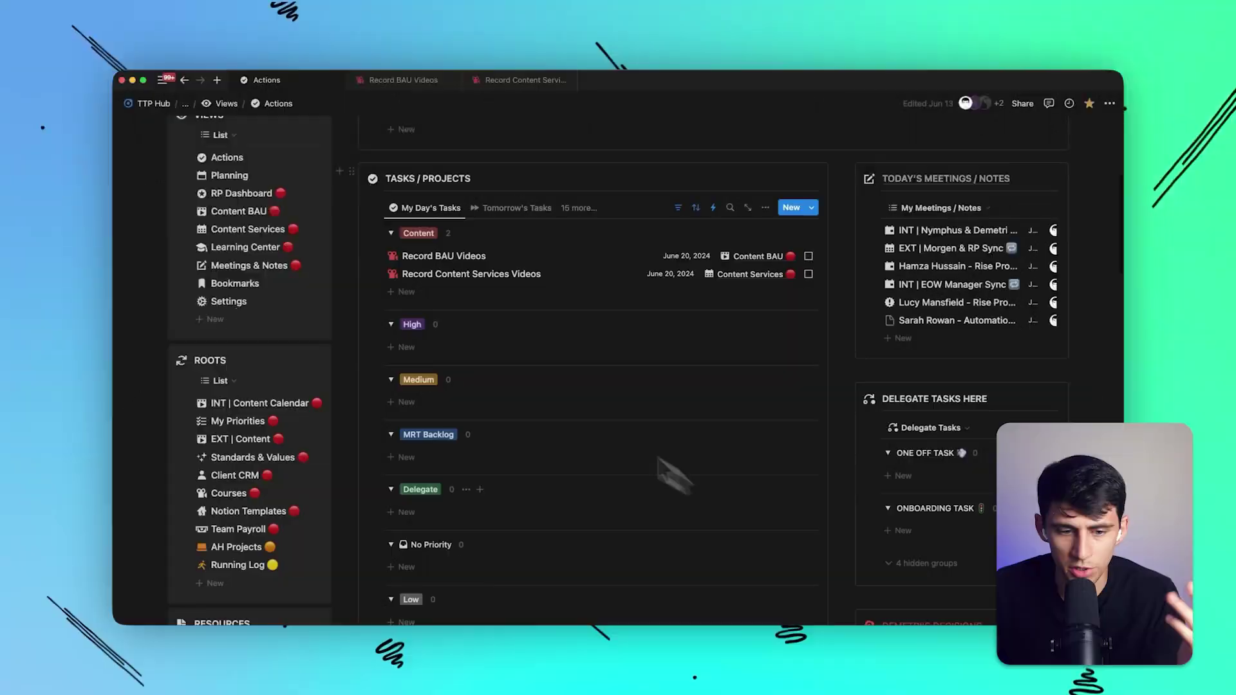
- Switch the Notion Tasks / Projects database to the Tomorrow's Tasks view, grouped by priority
{"action": "left_click", "coordinate": [541, 211]}
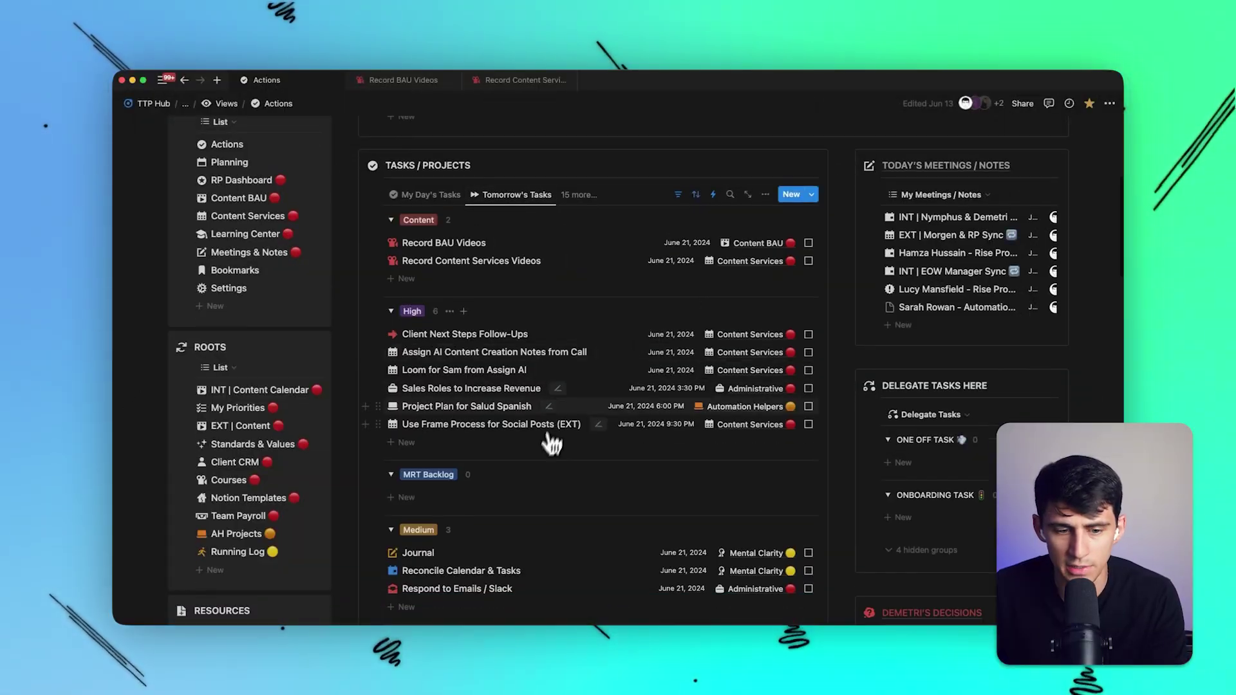
{"action": "scroll", "coordinate": [547, 416], "scroll_direction": "down", "scroll_amount": 1}
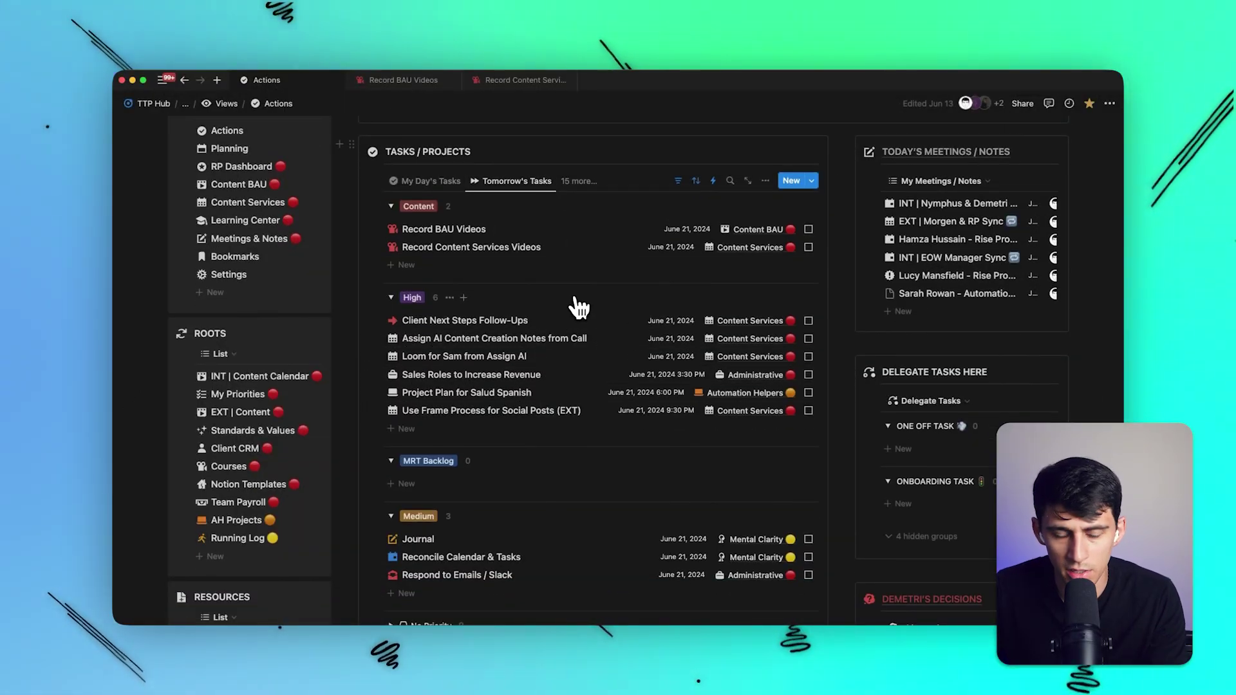
{"action": "scroll", "coordinate": [599, 314], "scroll_direction": "up", "scroll_amount": 1}
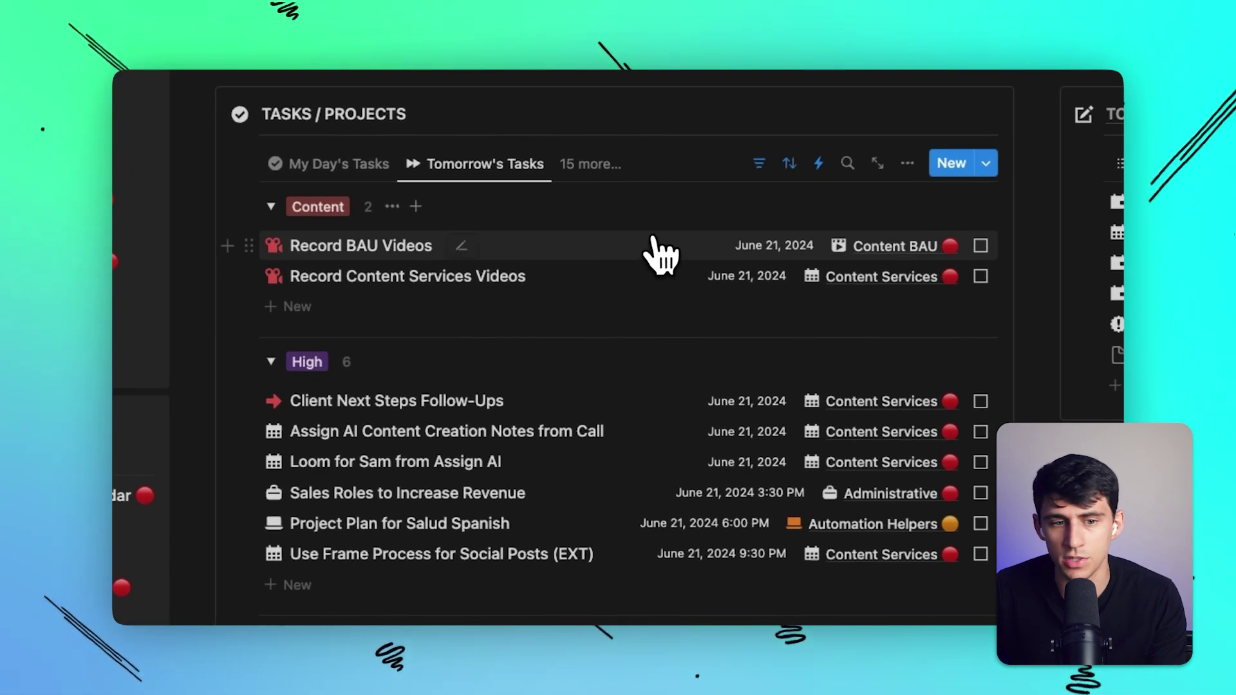
{"action": "scroll", "coordinate": [587, 358], "scroll_direction": "down", "scroll_amount": 1}
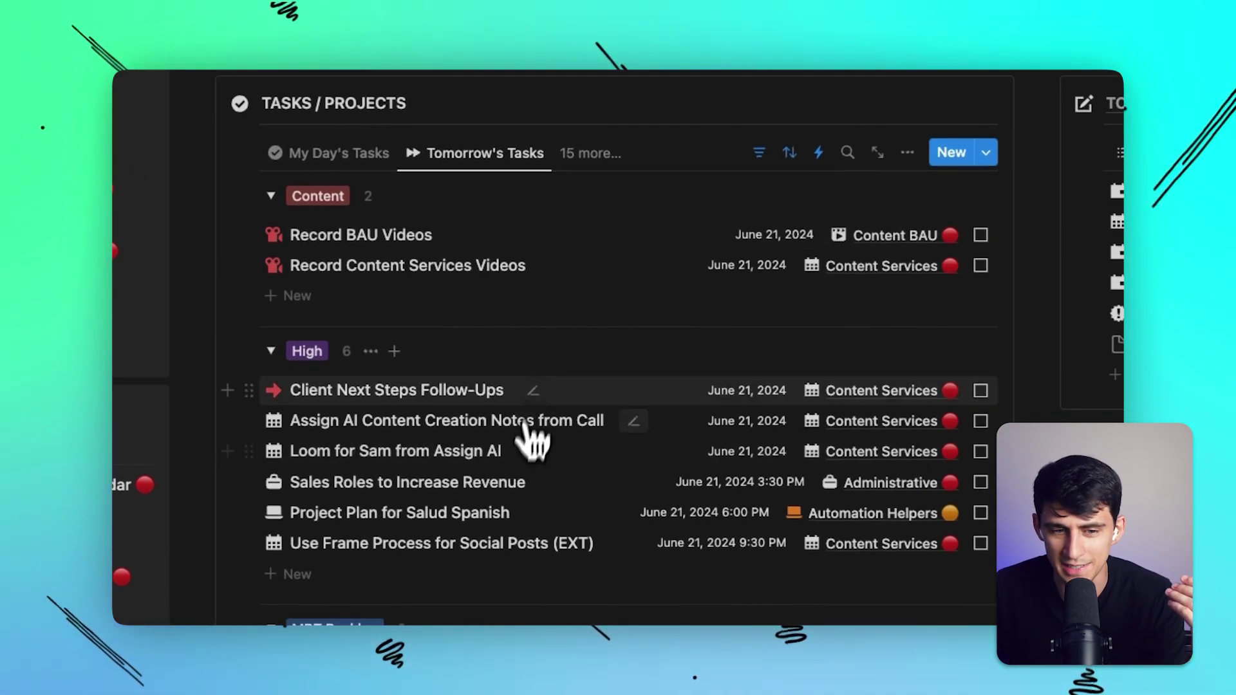
{"action": "scroll", "coordinate": [573, 406], "scroll_direction": "down", "scroll_amount": 1}
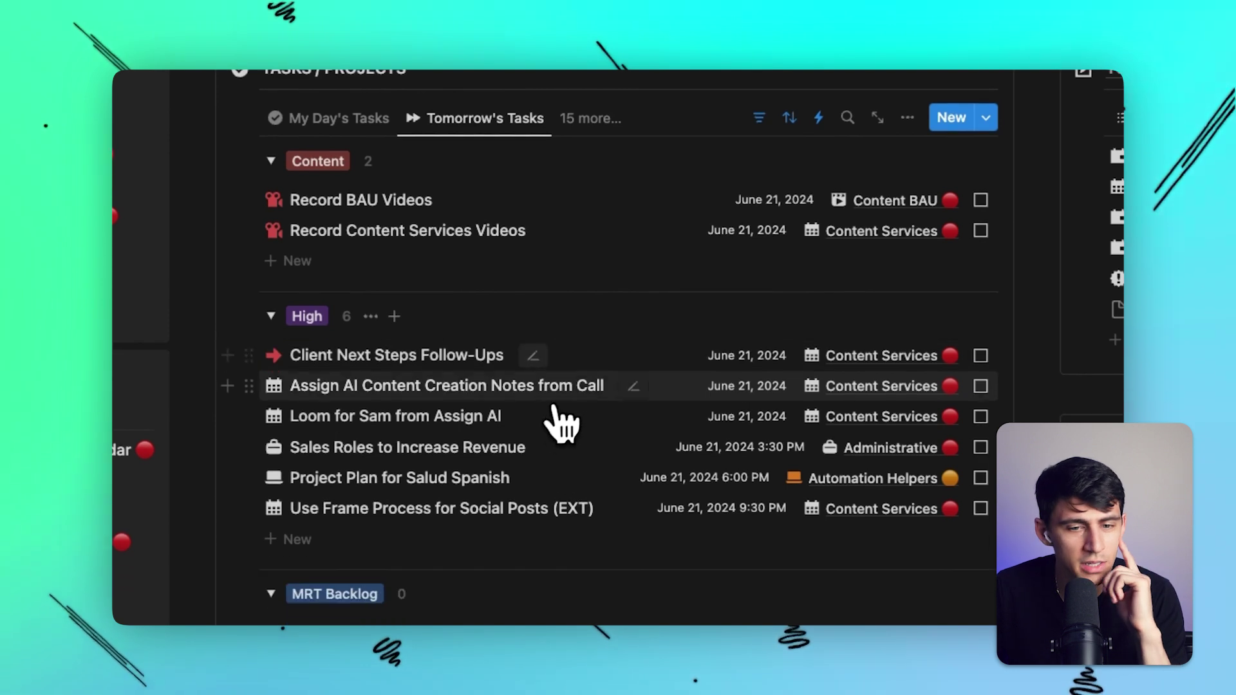
{"action": "scroll", "coordinate": [560, 420], "scroll_direction": "down", "scroll_amount": 2}
{"action": "scroll", "coordinate": [552, 365], "scroll_direction": "down", "scroll_amount": 3}
{"action": "scroll", "coordinate": [524, 313], "scroll_direction": "down", "scroll_amount": 1}
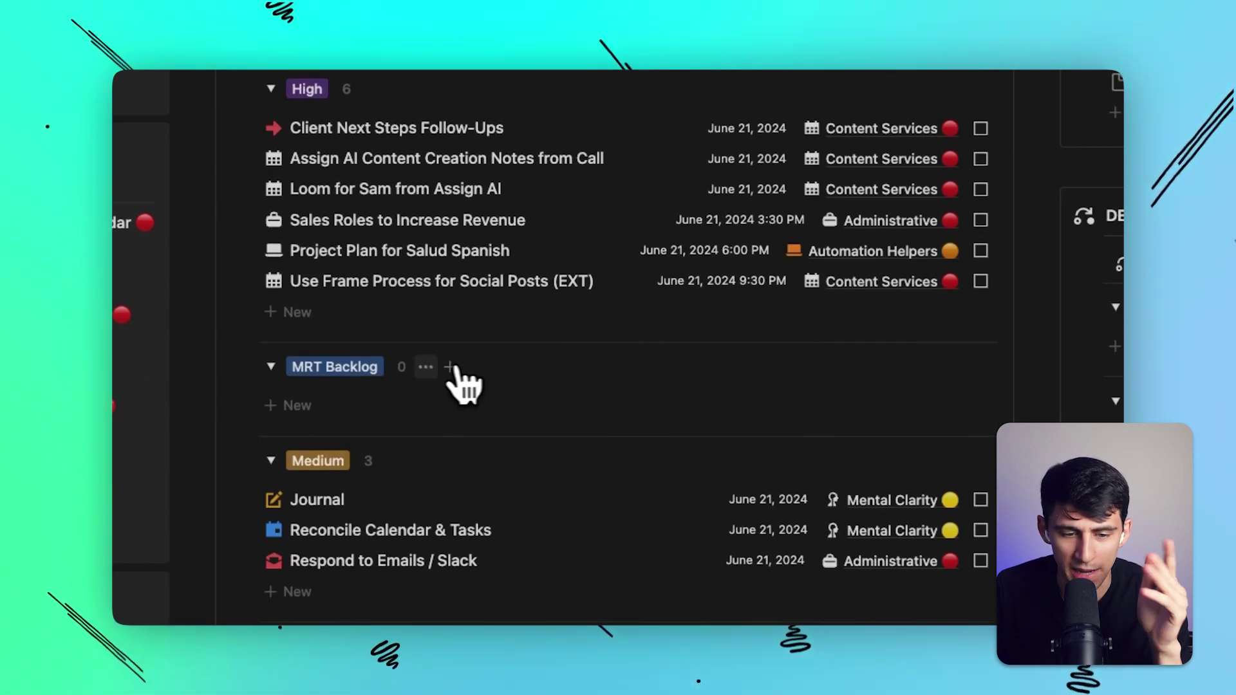
{"action": "scroll", "coordinate": [467, 367], "scroll_direction": "down", "scroll_amount": 2}
{"action": "scroll", "coordinate": [483, 401], "scroll_direction": "down", "scroll_amount": 1}
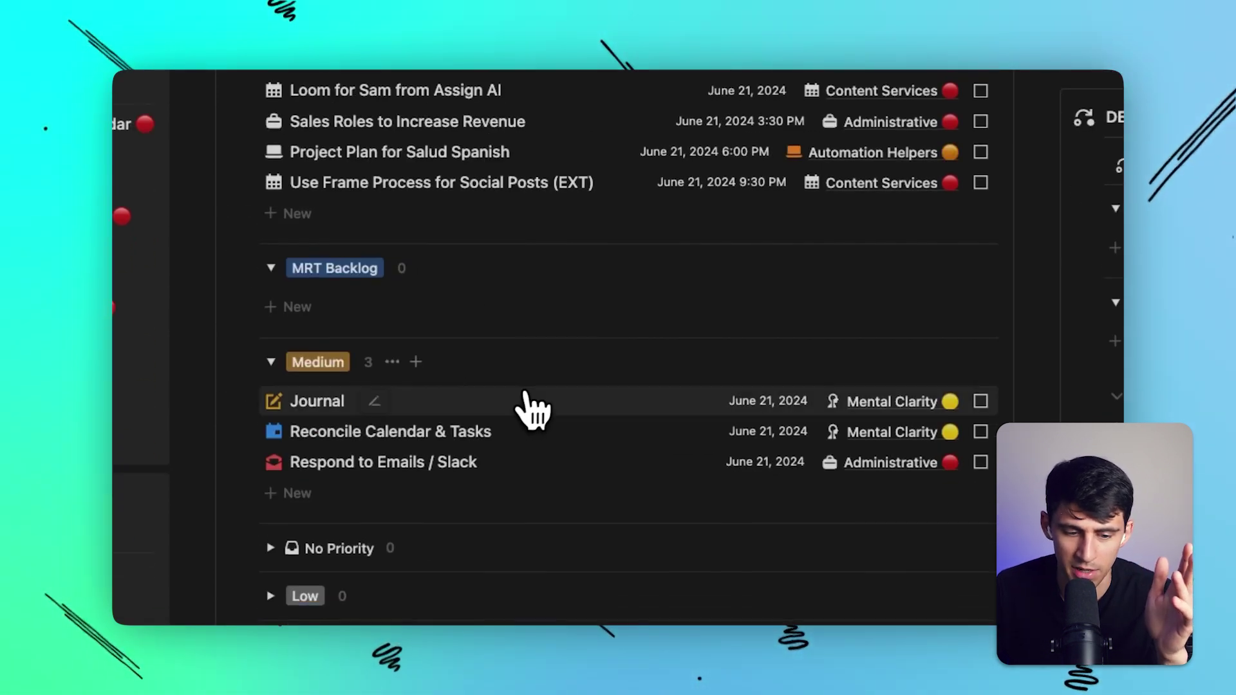
{"action": "scroll", "coordinate": [531, 406], "scroll_direction": "down", "scroll_amount": 3}
{"action": "scroll", "coordinate": [540, 396], "scroll_direction": "down", "scroll_amount": 1}
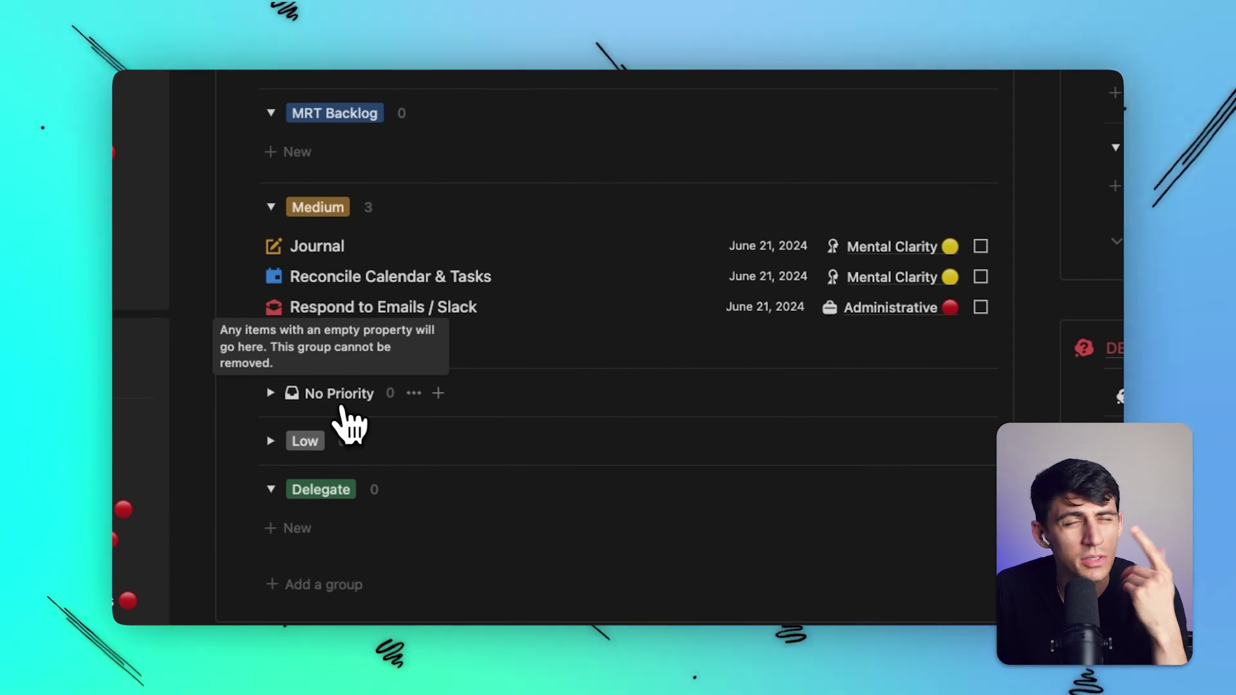
{"action": "scroll", "coordinate": [542, 367], "scroll_direction": "up", "scroll_amount": 5}
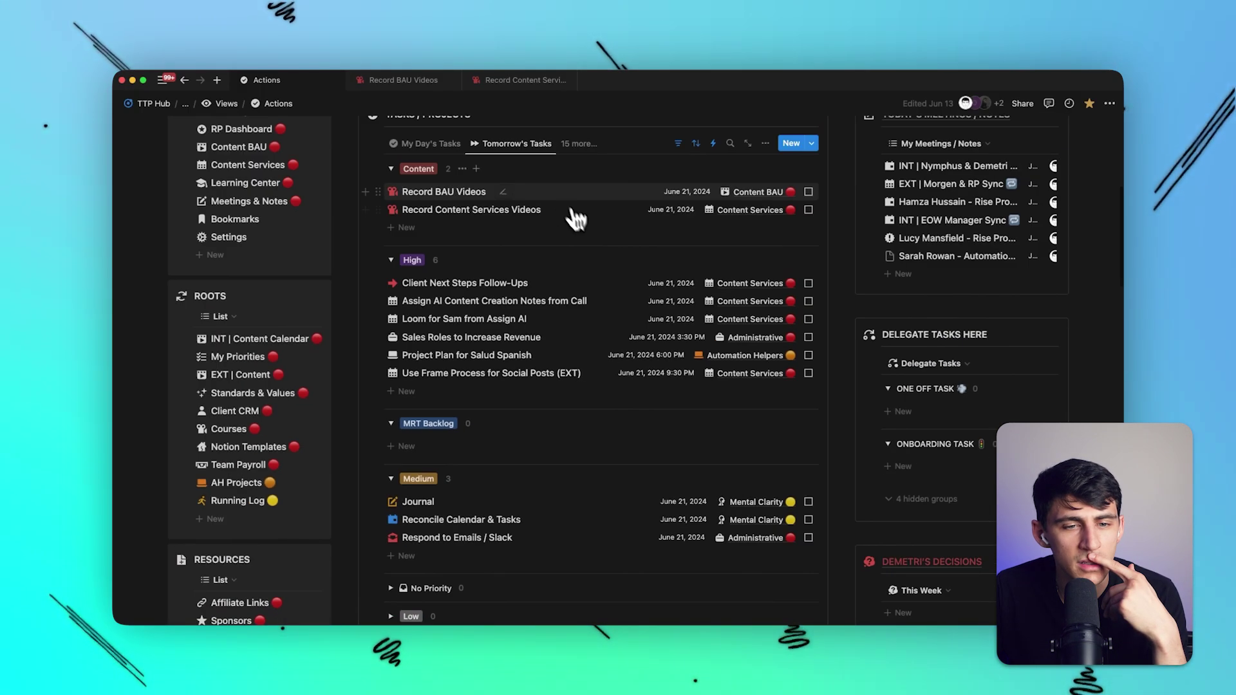
{"action": "mouse_move", "coordinate": [590, 502]}
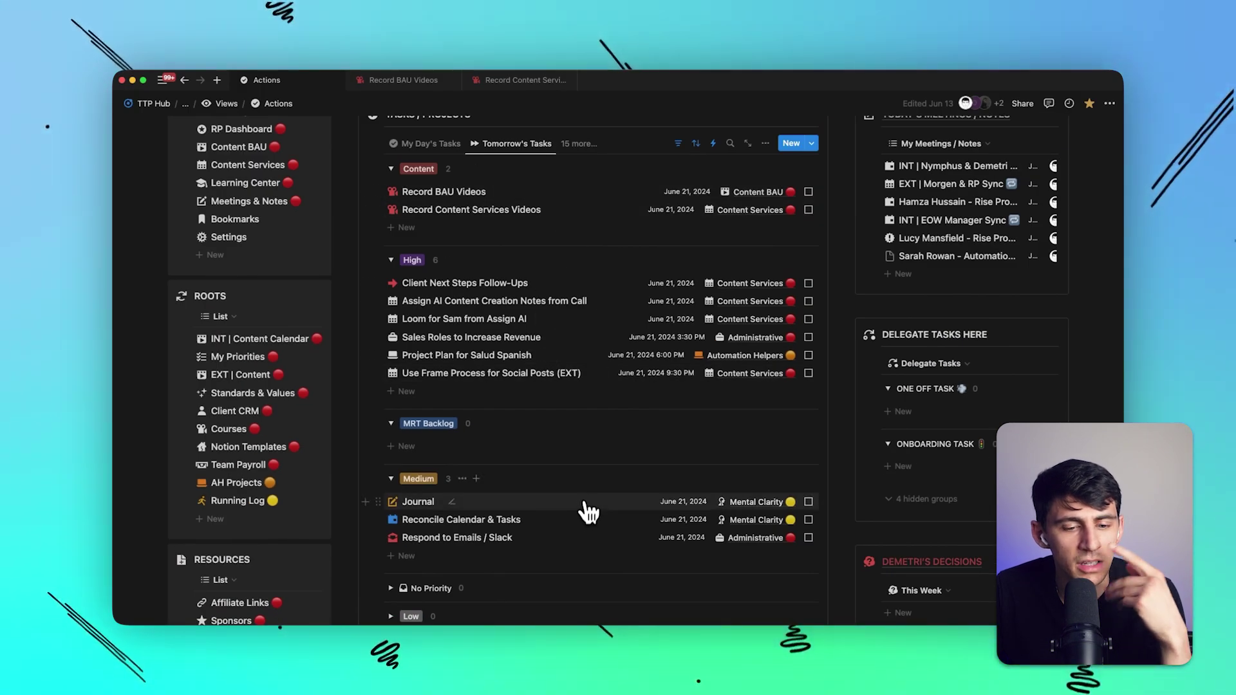
{"action": "scroll", "coordinate": [586, 512], "scroll_direction": "down", "scroll_amount": 1}
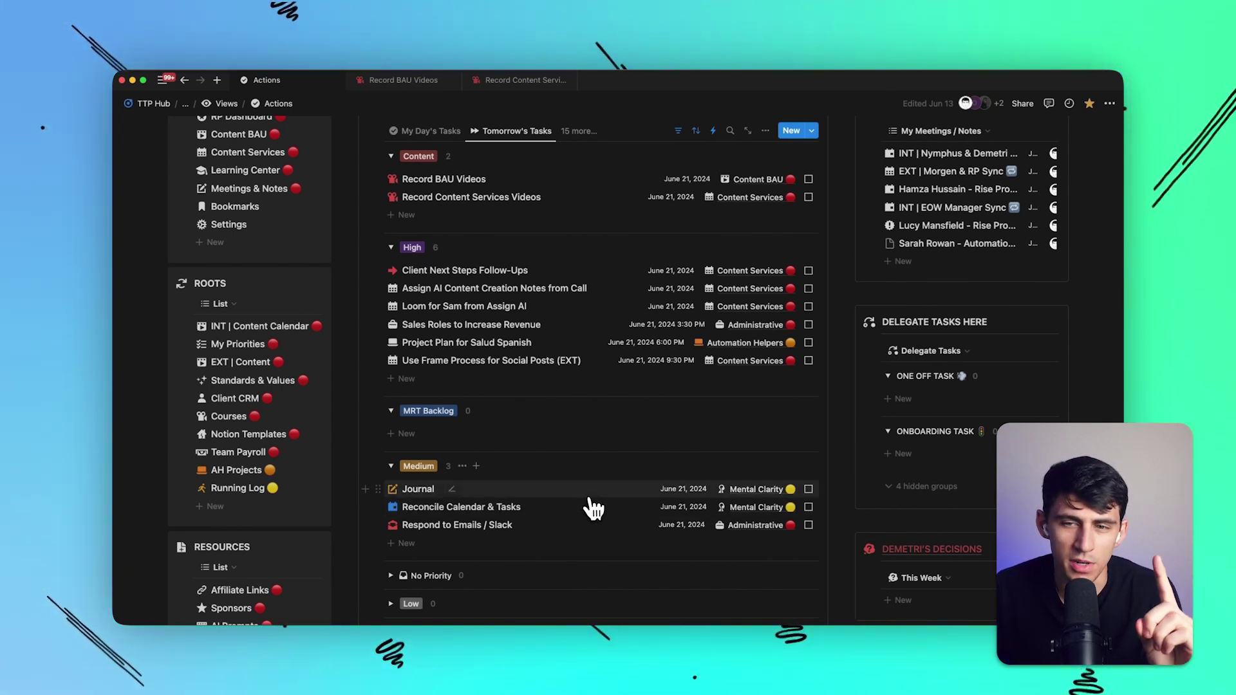
{"action": "scroll", "coordinate": [631, 340], "scroll_direction": "up", "scroll_amount": 3}
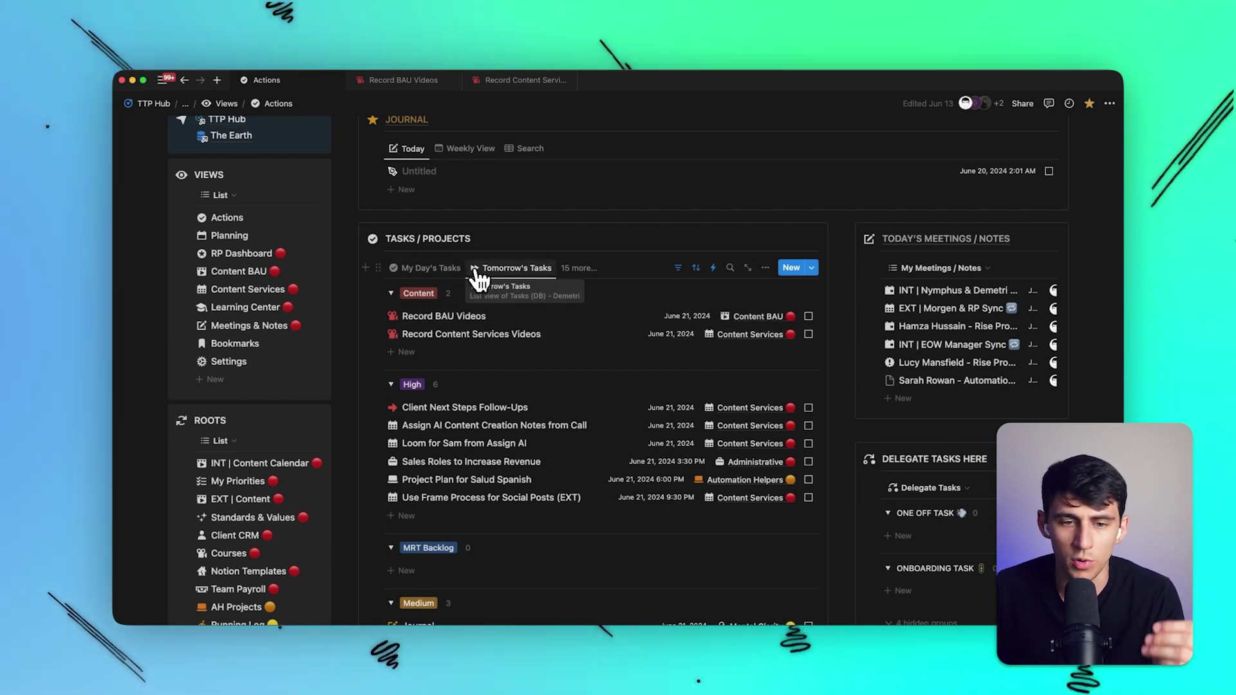
- Bring up Morgen's Friday day view and open the Record Content Services Videos event's options
{"action": "left_click", "coordinate": [500, 607]}
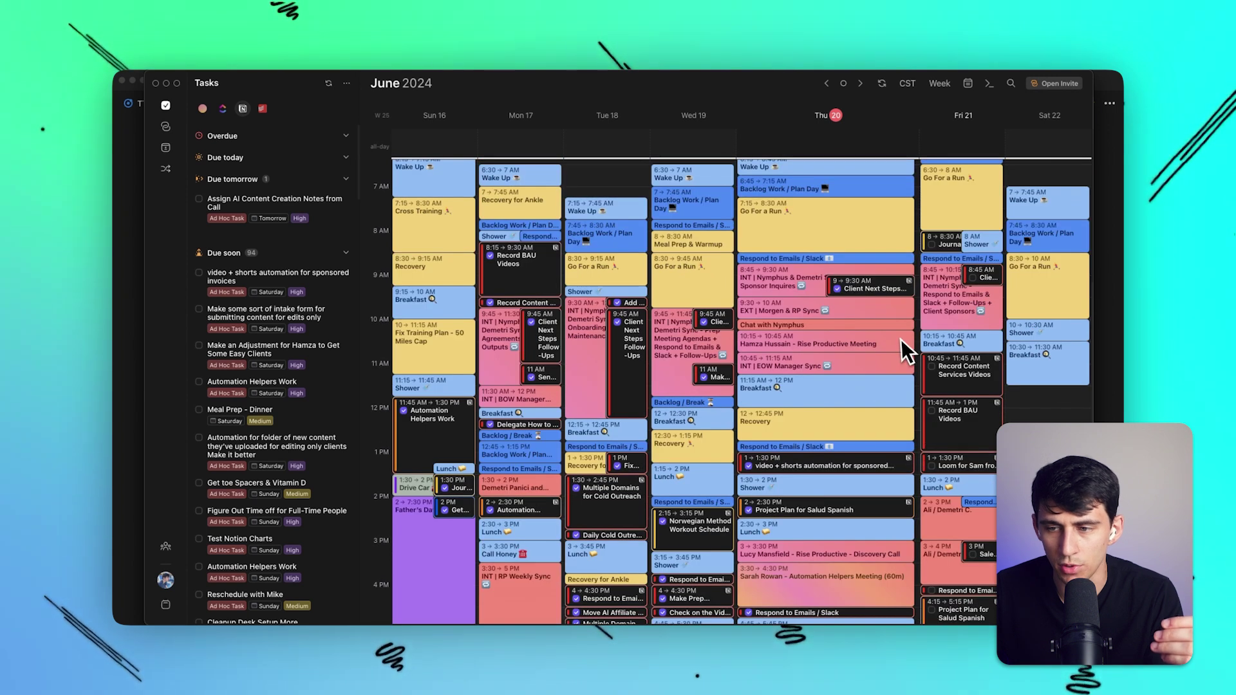
{"action": "scroll", "coordinate": [905, 350], "scroll_direction": "up", "scroll_amount": 1}
{"action": "left_click", "coordinate": [1004, 247]}
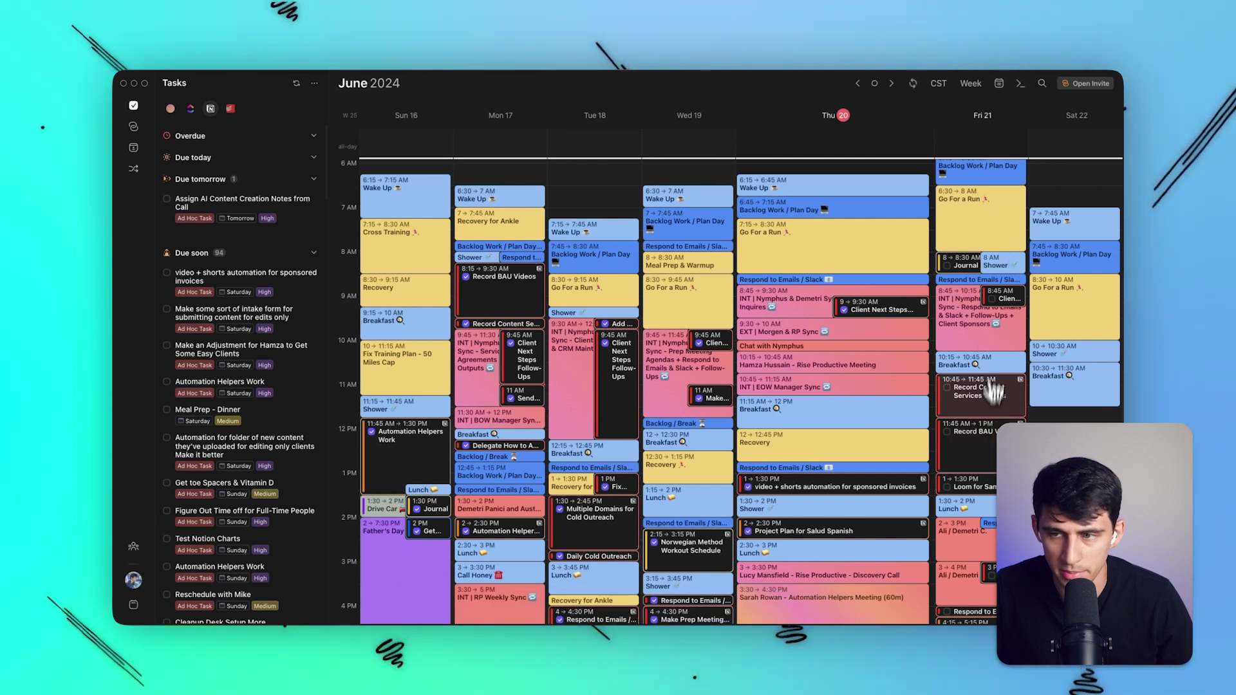
{"action": "key", "text": "d"}
{"action": "left_click", "coordinate": [901, 86]}
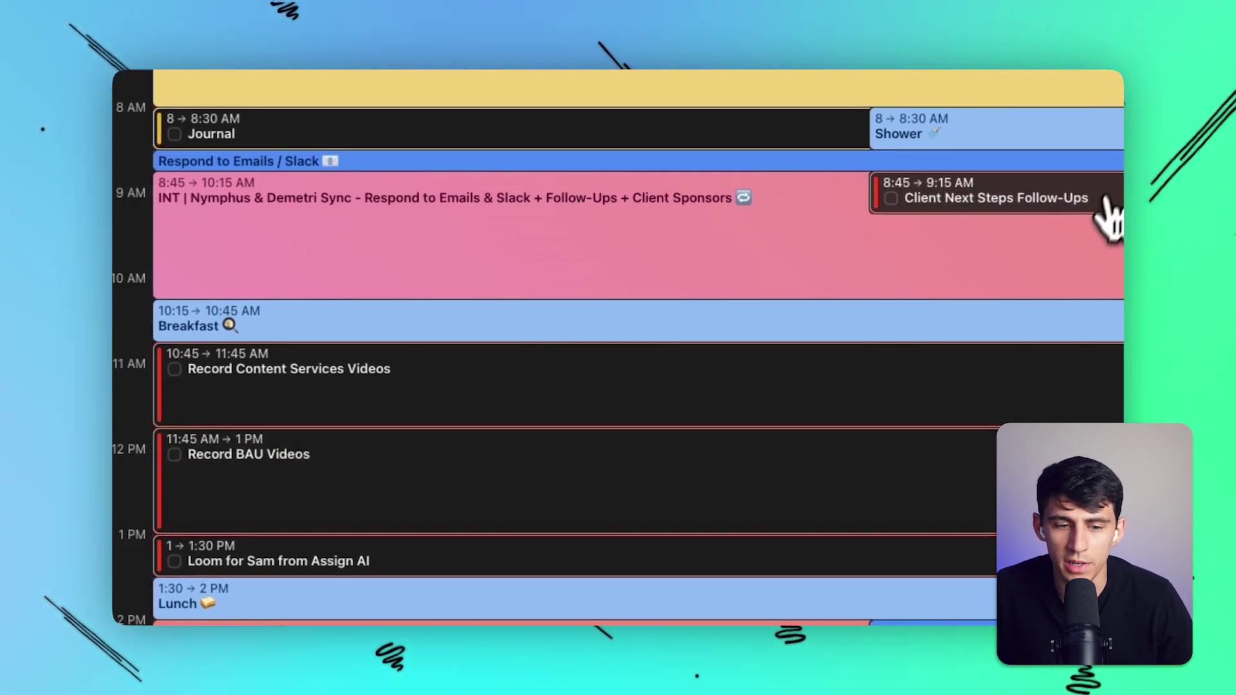
{"action": "right_click", "coordinate": [538, 386]}
- Delete the Record Content Services Videos event and reschedule it Friday 10:45–11:45 AM
{"action": "left_click", "coordinate": [549, 415]}
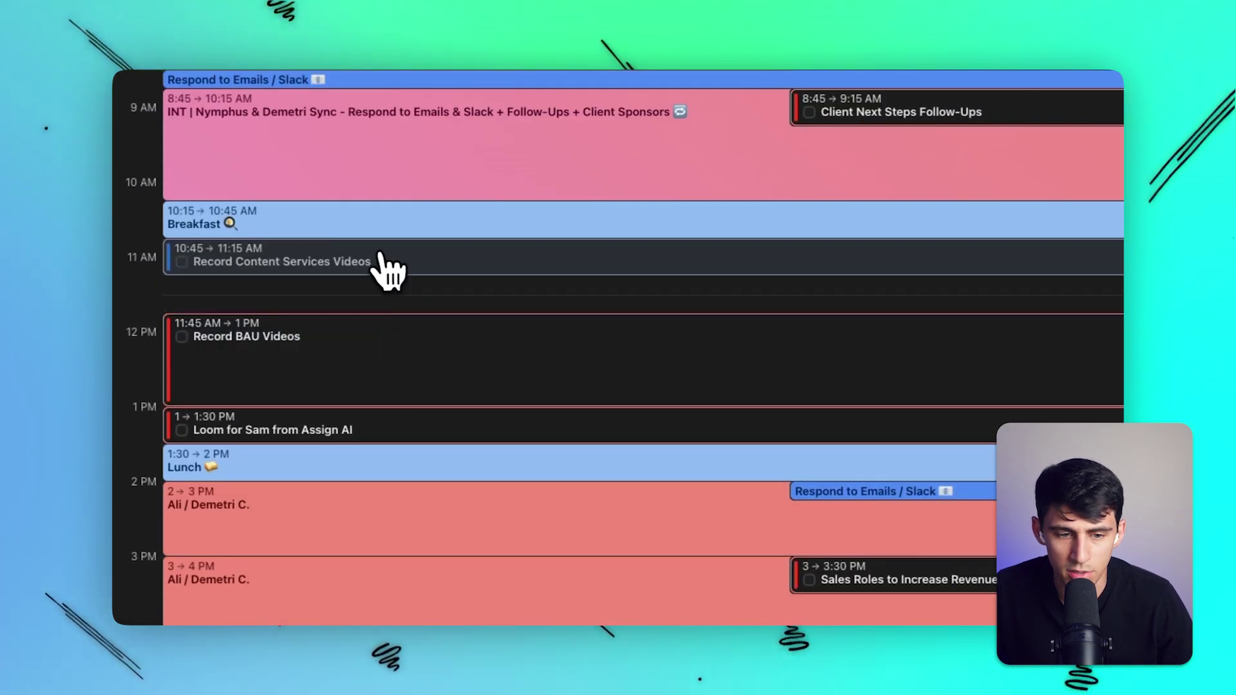
{"action": "mouse_move", "coordinate": [299, 310]}
{"action": "left_mouse_down"}
{"action": "mouse_move", "coordinate": [350, 292]}
{"action": "mouse_move", "coordinate": [349, 312]}
{"action": "left_mouse_up"}
{"action": "left_click", "coordinate": [348, 282]}
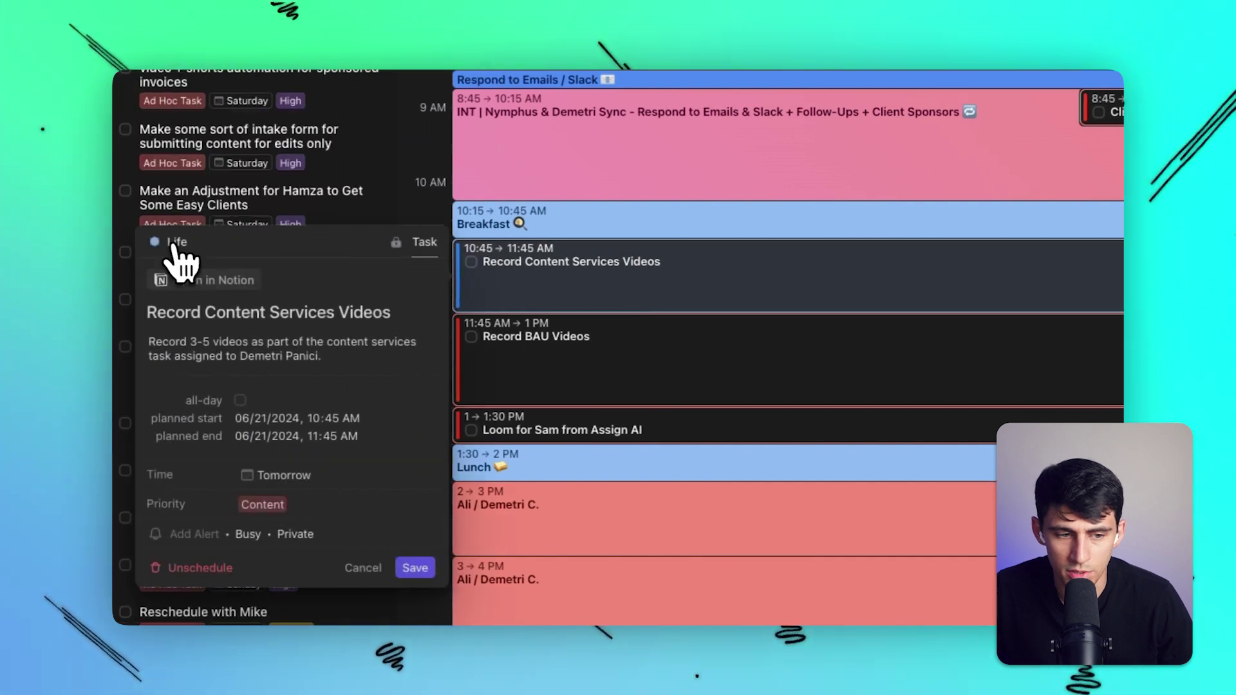
- Move the Record Content Services Videos event to the Rise Productive calendar
{"action": "left_click", "coordinate": [174, 244]}
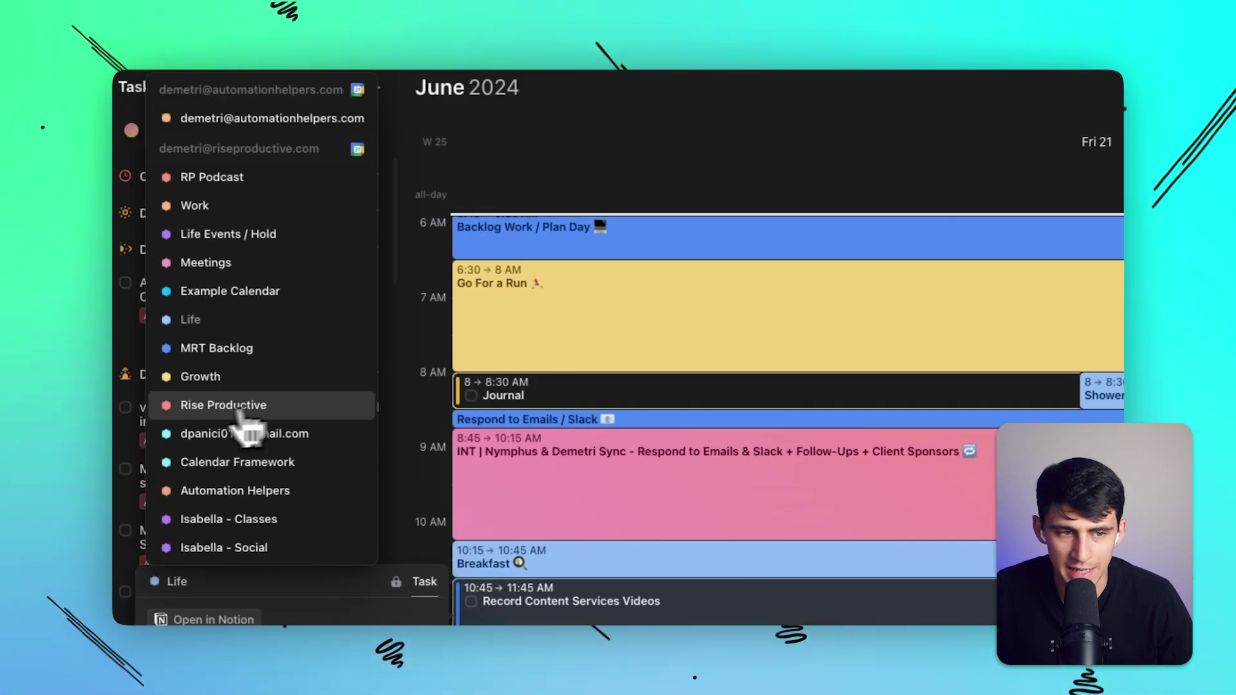
{"action": "left_click", "coordinate": [224, 417]}
{"action": "left_click", "coordinate": [703, 462]}
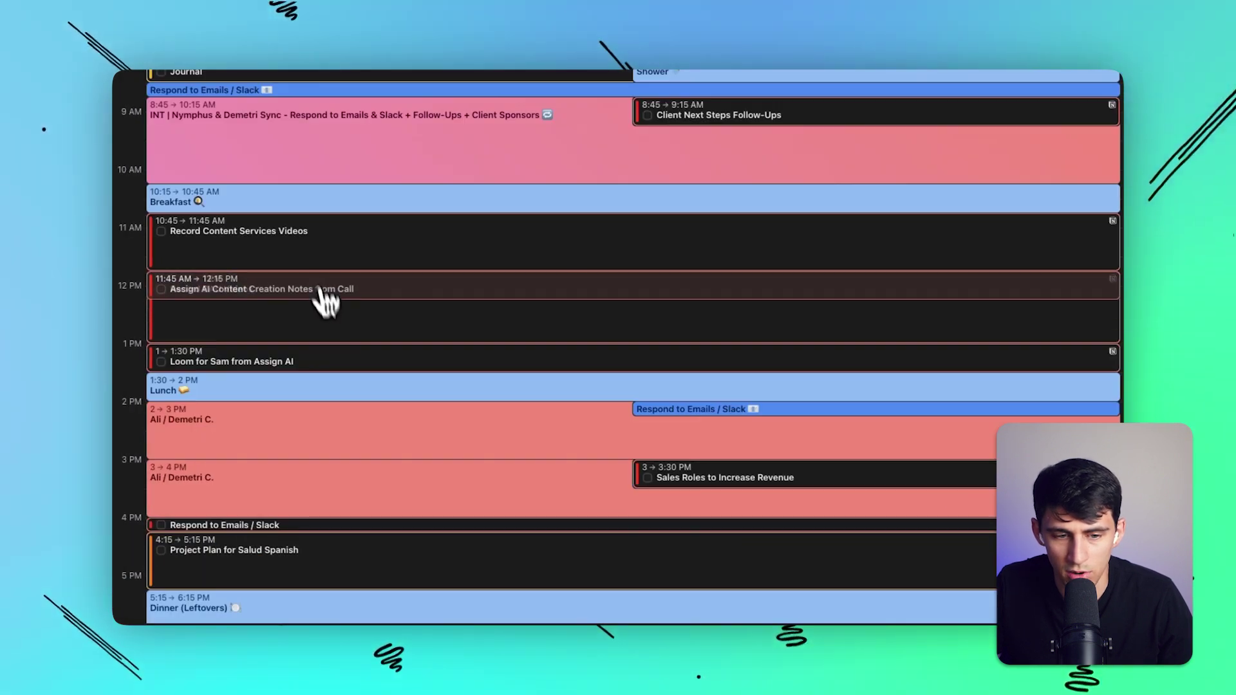
{"action": "left_click_drag", "start_coordinate": [249, 257], "coordinate": [322, 254]}
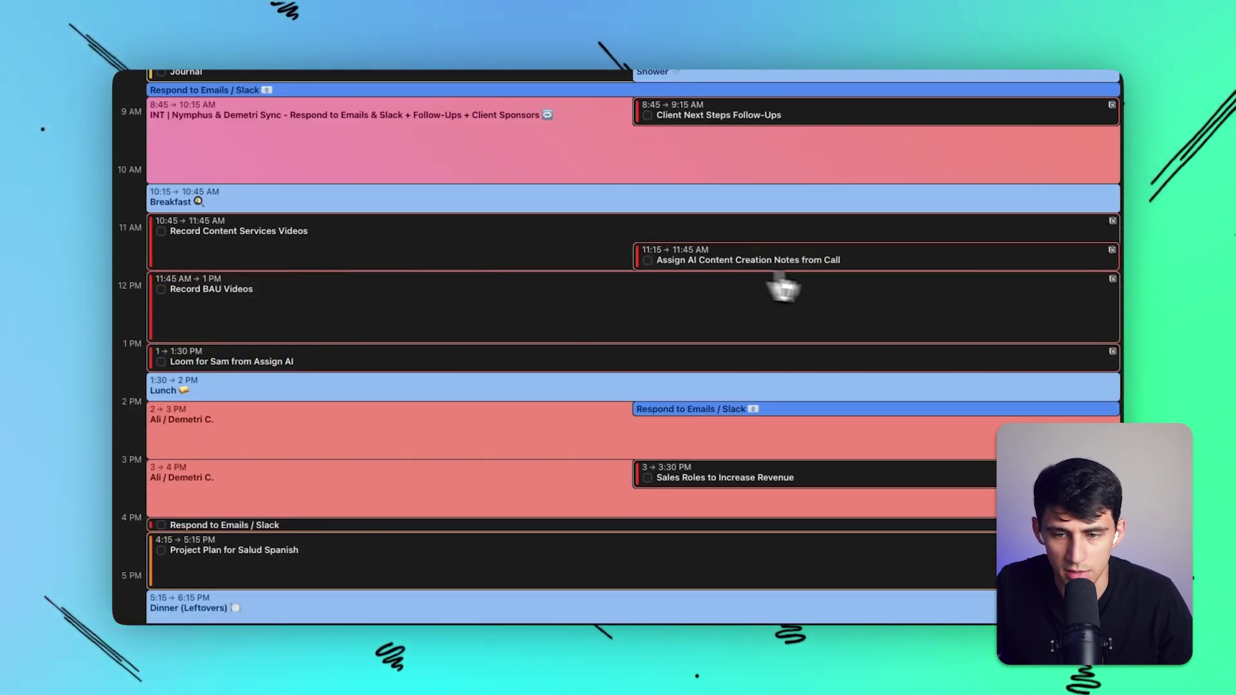
{"action": "left_click_drag", "start_coordinate": [725, 269], "coordinate": [332, 258]}
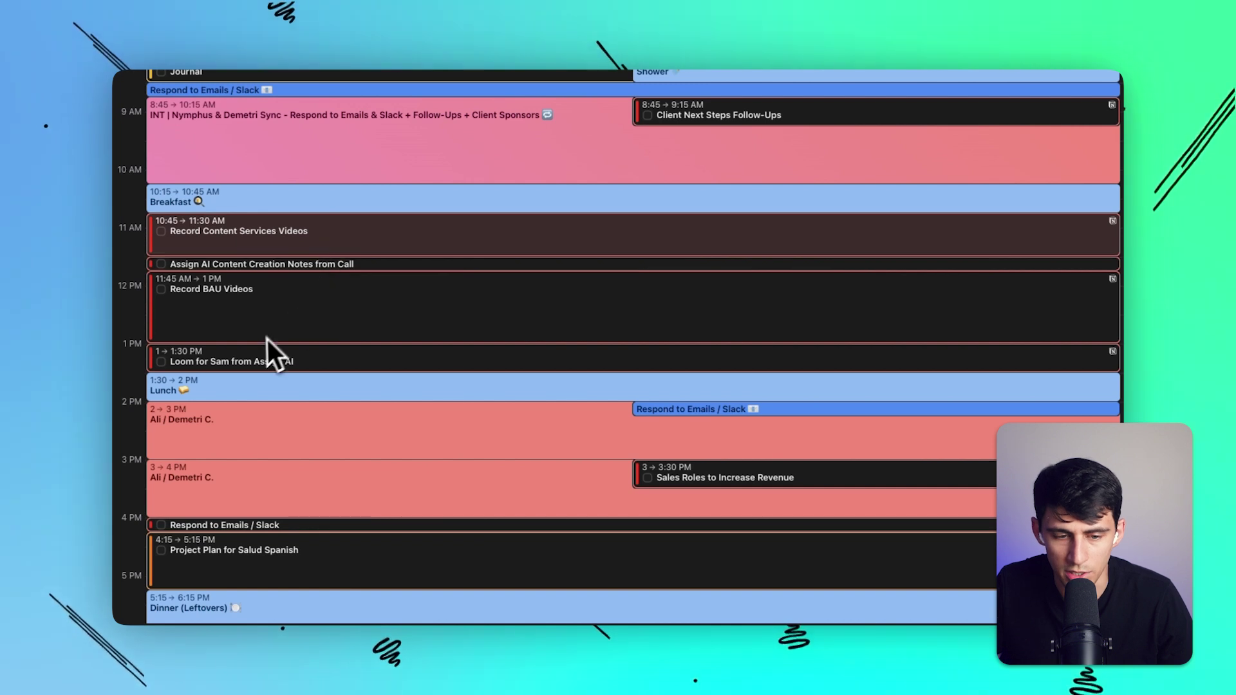
{"action": "left_click_drag", "start_coordinate": [255, 362], "coordinate": [249, 295]}
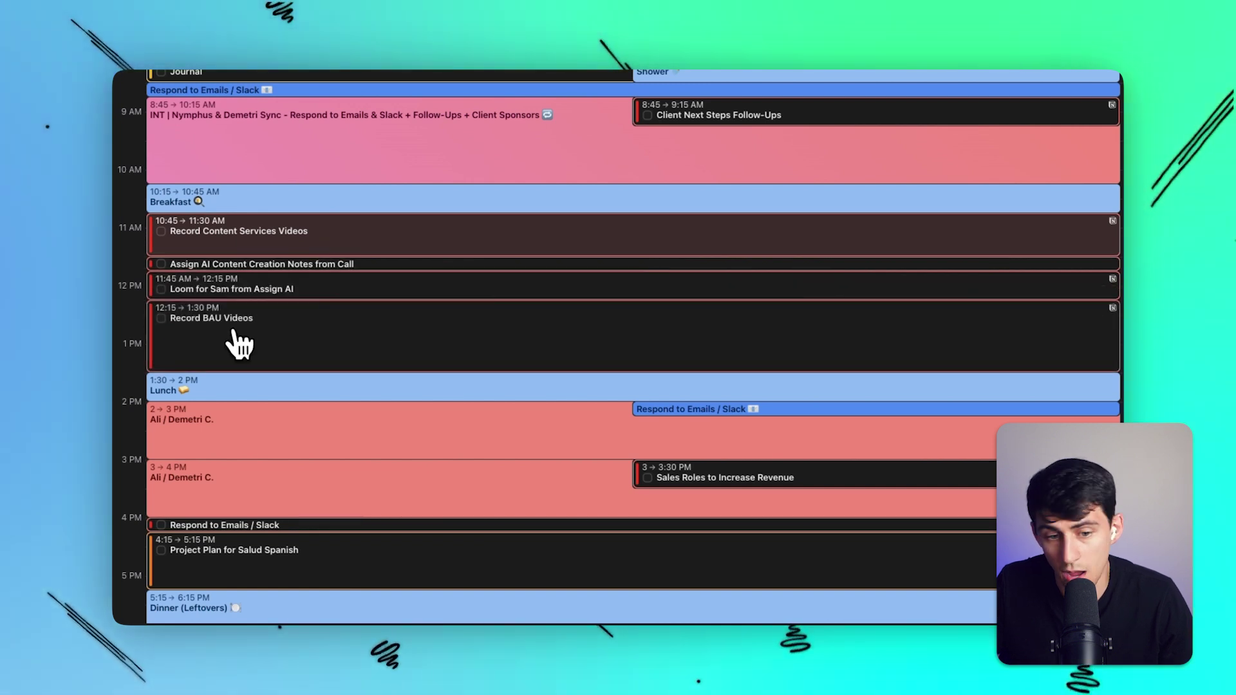
{"action": "scroll", "coordinate": [386, 319], "scroll_direction": "down", "scroll_amount": 1}
{"action": "scroll", "coordinate": [444, 405], "scroll_direction": "up", "scroll_amount": 5}
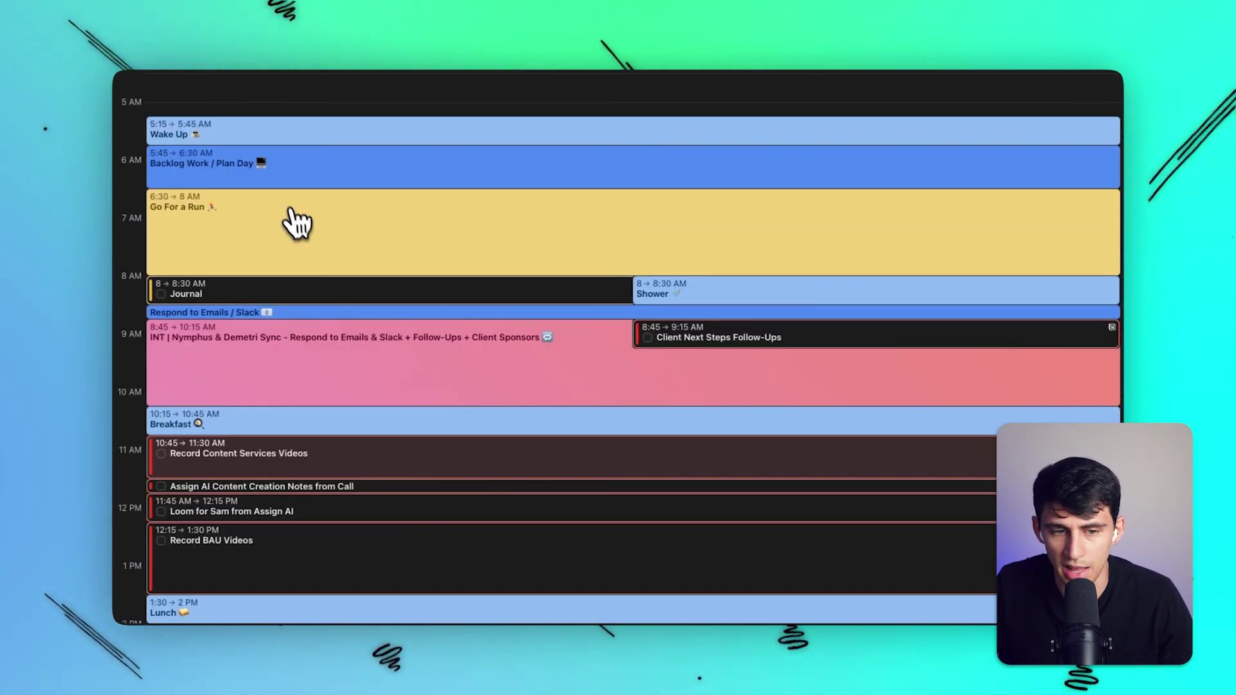
{"action": "scroll", "coordinate": [367, 290], "scroll_direction": "down", "scroll_amount": 3}
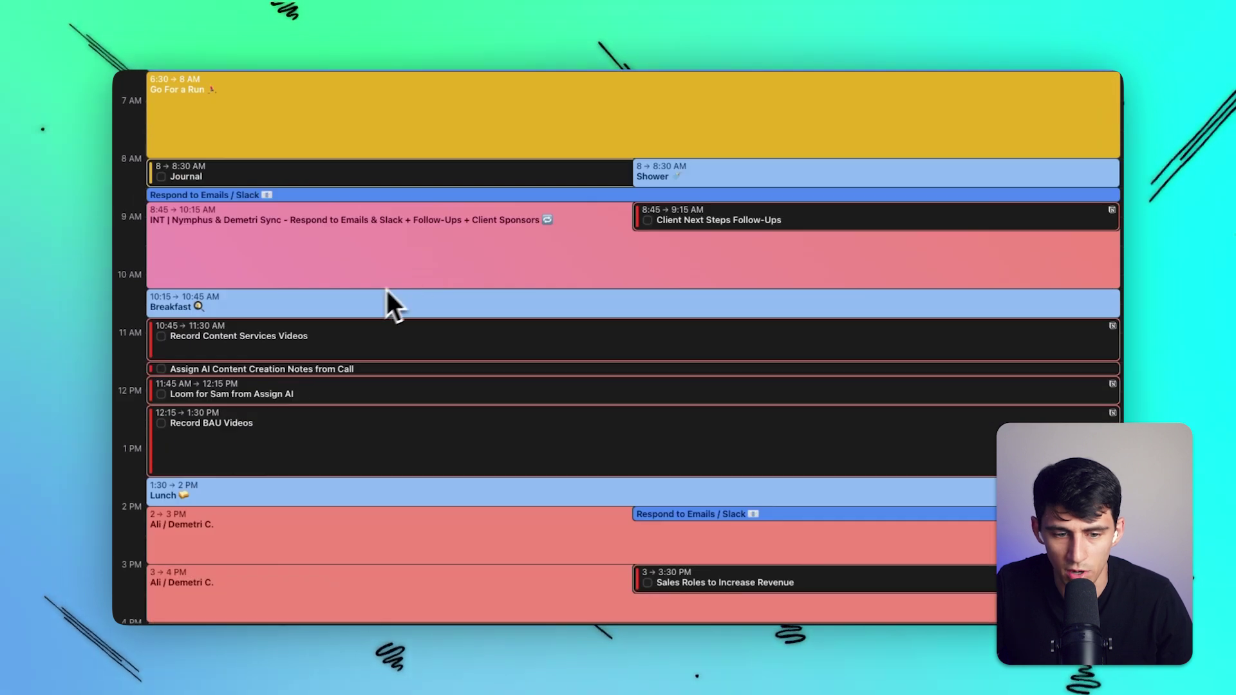
{"action": "scroll", "coordinate": [368, 303], "scroll_direction": "down", "scroll_amount": 2}
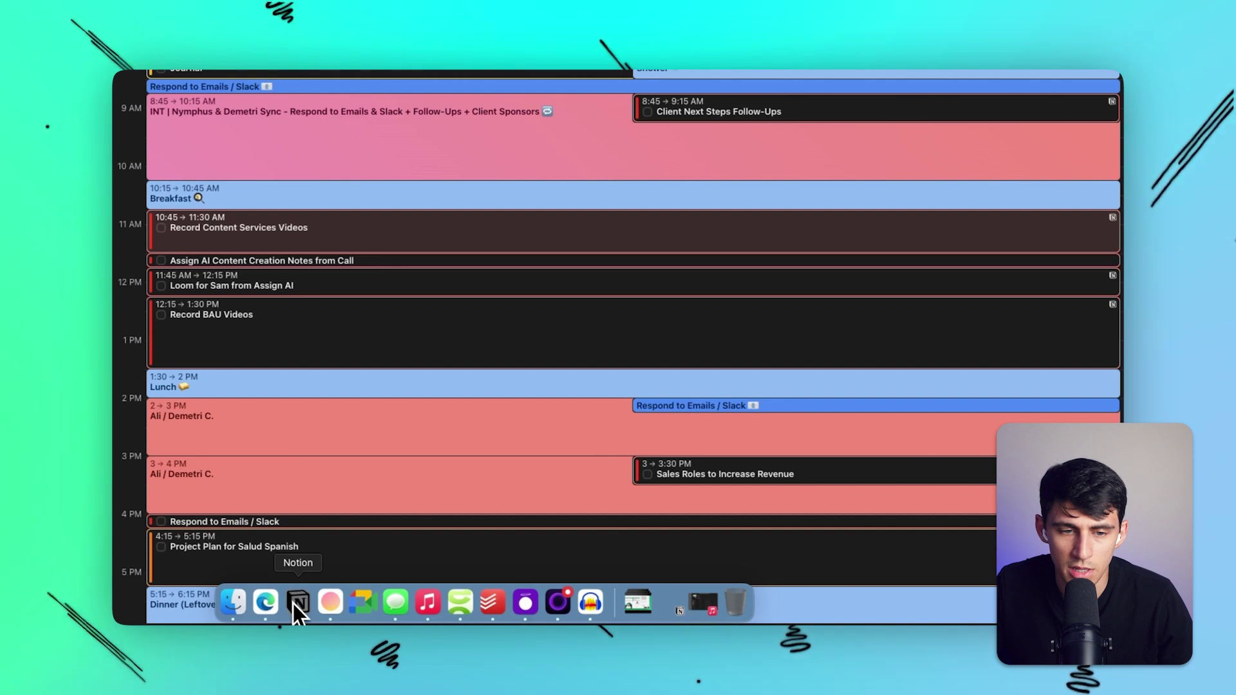
{"action": "left_click", "coordinate": [294, 604]}
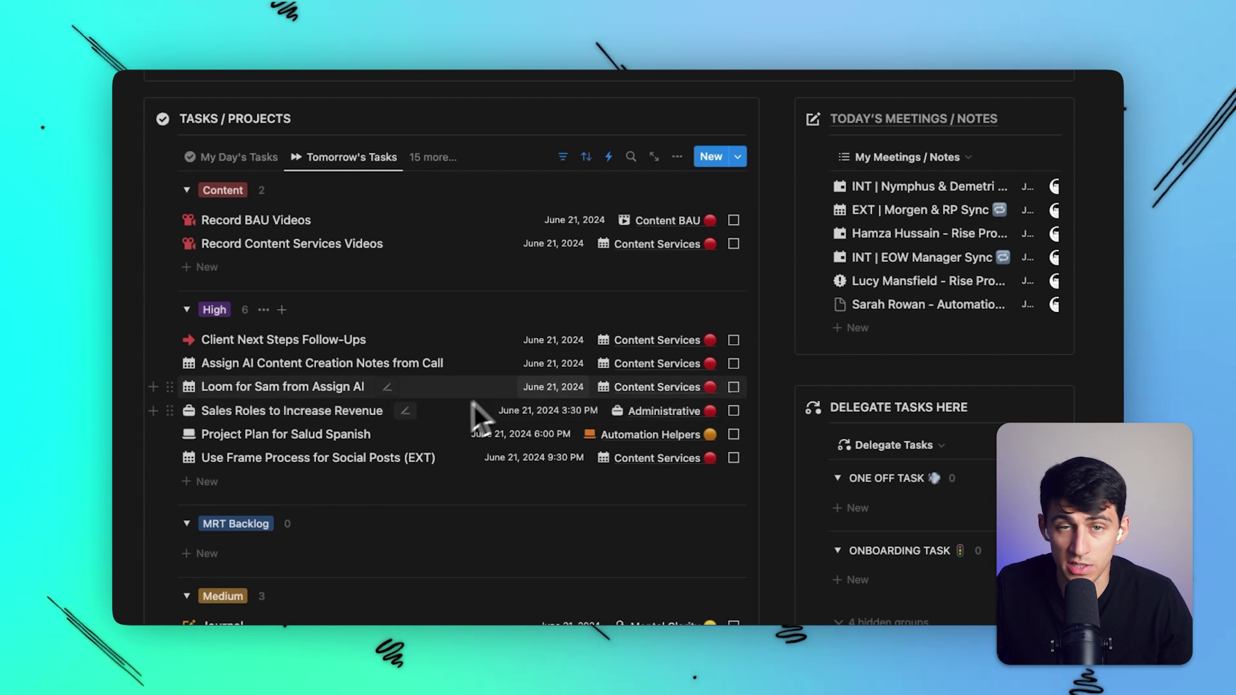
{"action": "left_click", "coordinate": [347, 616]}
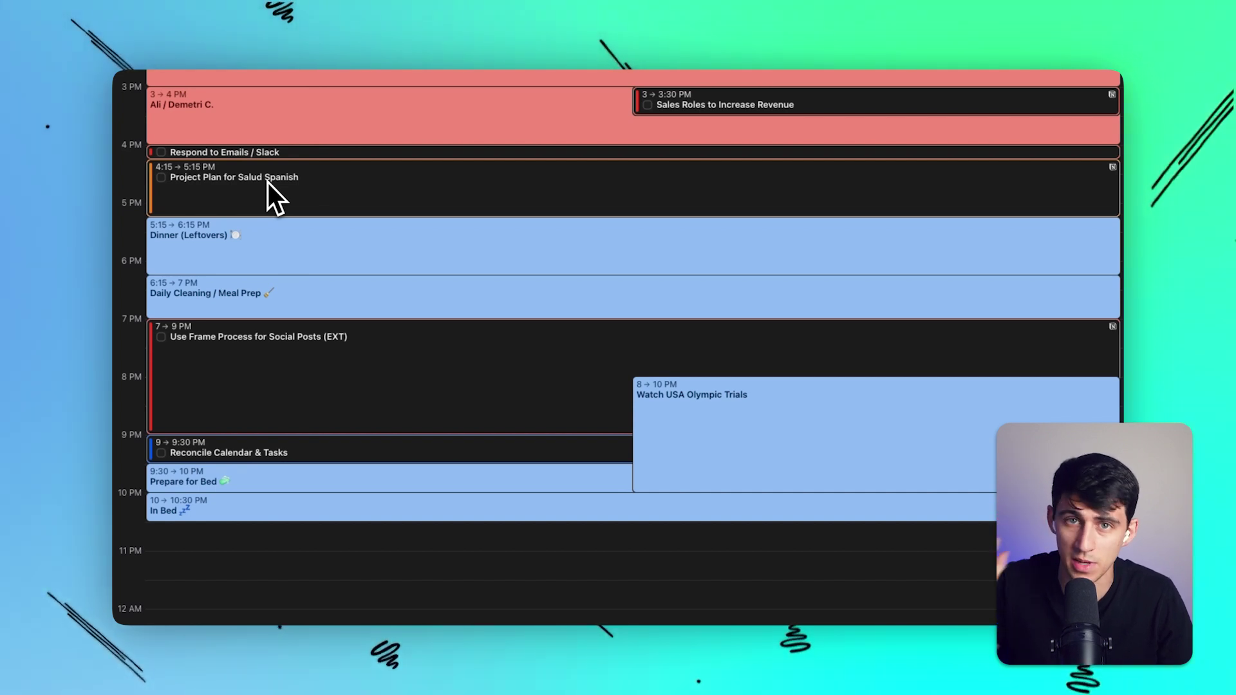
{"action": "scroll", "coordinate": [268, 183], "scroll_direction": "up", "scroll_amount": 10}
{"action": "scroll", "coordinate": [269, 183], "scroll_direction": "up", "scroll_amount": 8}
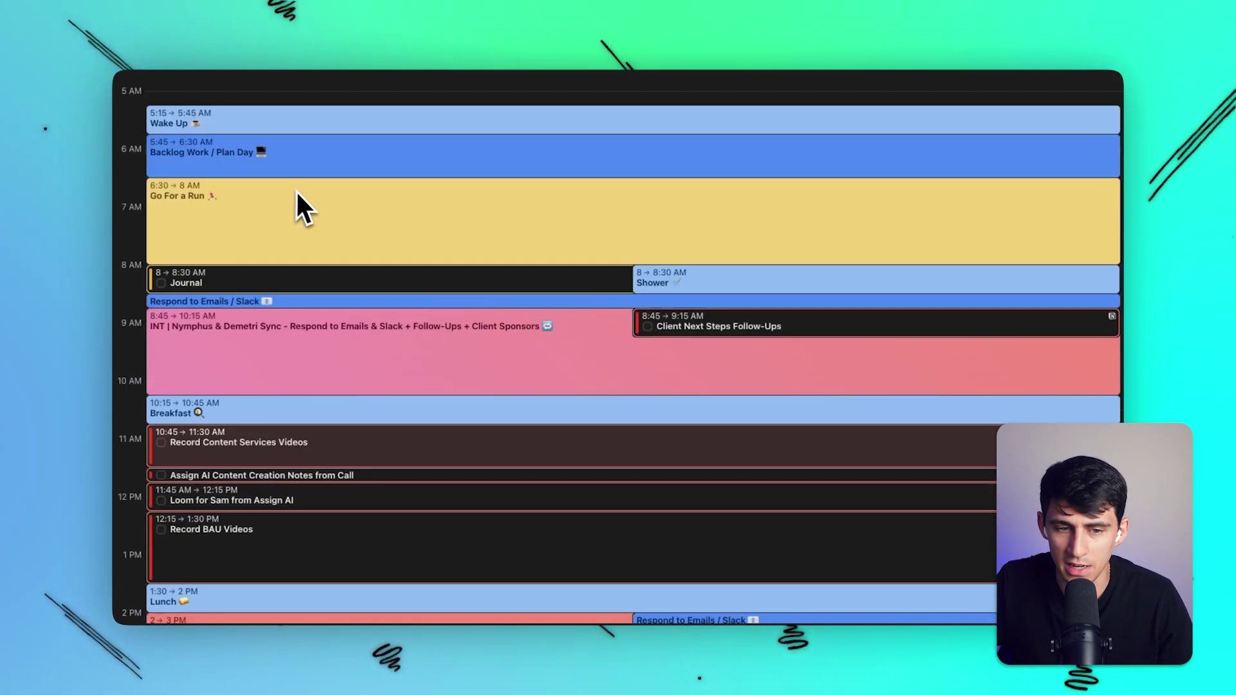
{"action": "scroll", "coordinate": [296, 190], "scroll_direction": "up", "scroll_amount": 2}
{"action": "scroll", "coordinate": [318, 227], "scroll_direction": "down", "scroll_amount": 5}
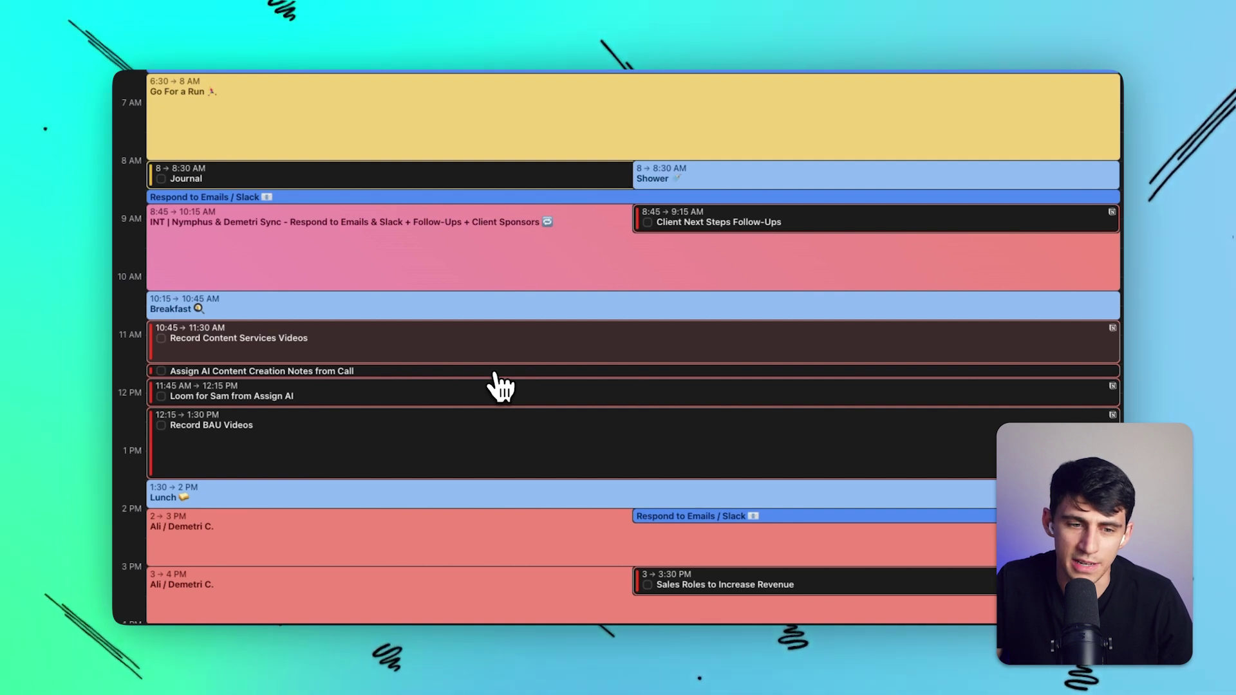
{"action": "left_click", "coordinate": [511, 349]}
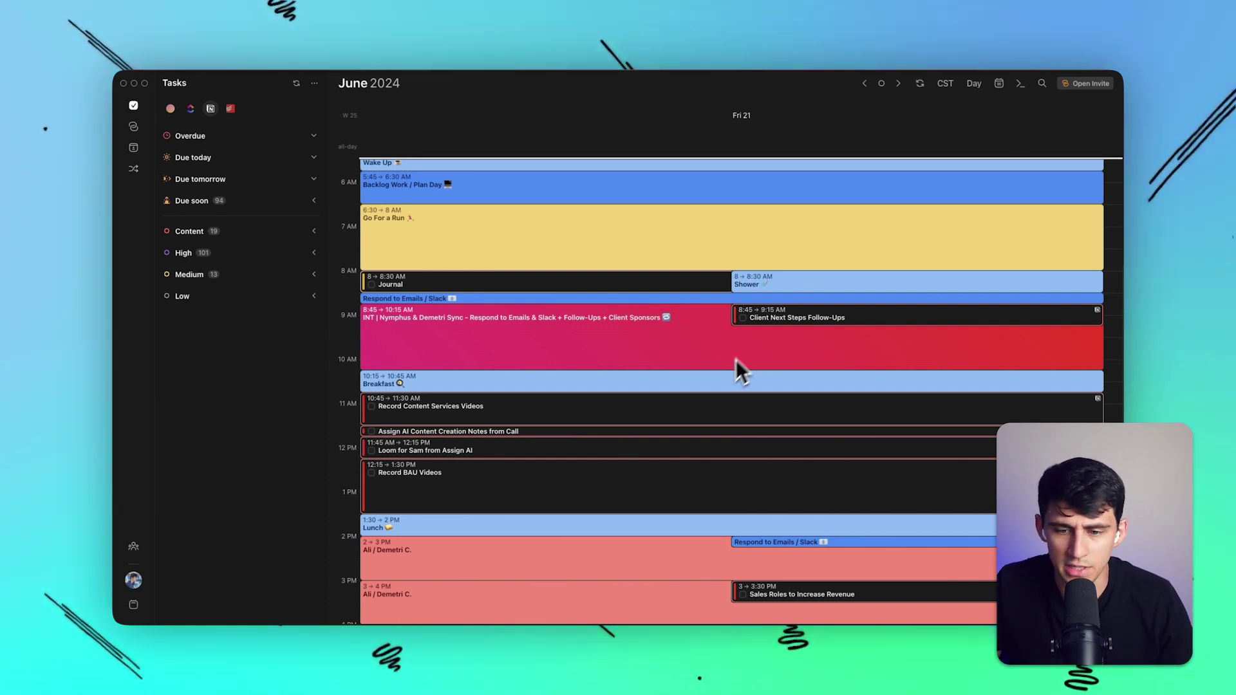
{"action": "scroll", "coordinate": [736, 361], "scroll_direction": "down", "scroll_amount": 2}
{"action": "scroll", "coordinate": [721, 416], "scroll_direction": "down", "scroll_amount": 3}
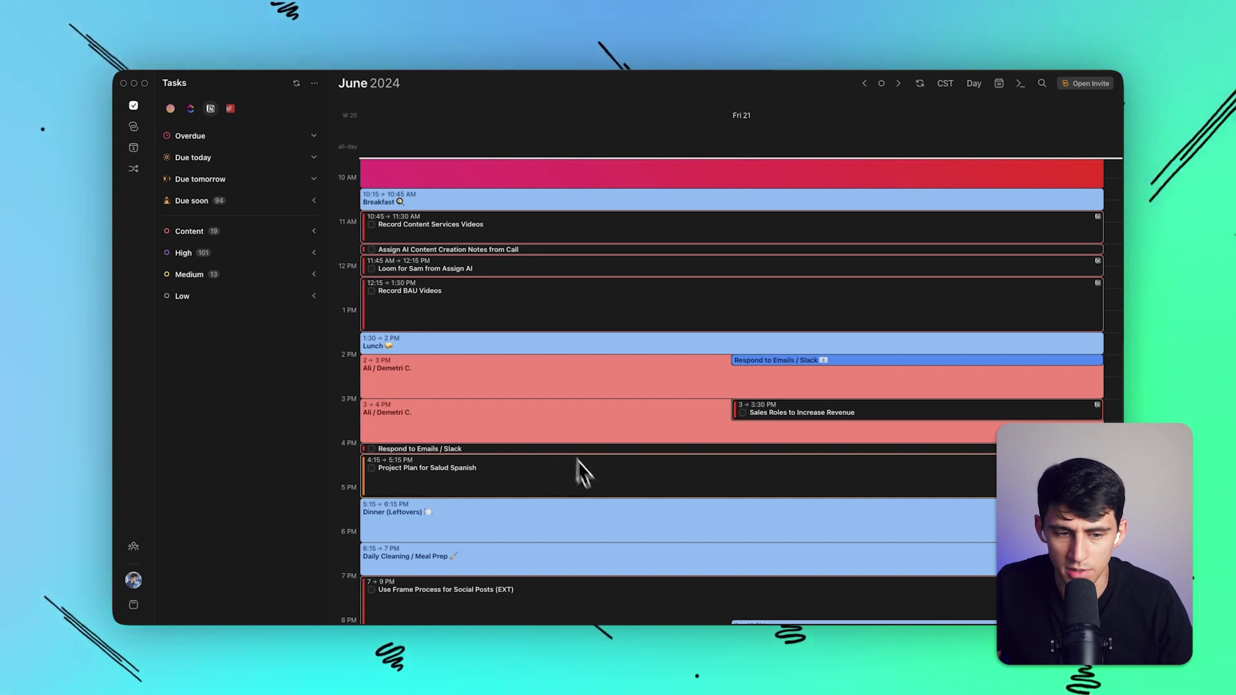
{"action": "scroll", "coordinate": [436, 434], "scroll_direction": "up", "scroll_amount": 6}
{"action": "scroll", "coordinate": [677, 469], "scroll_direction": "down", "scroll_amount": 2}
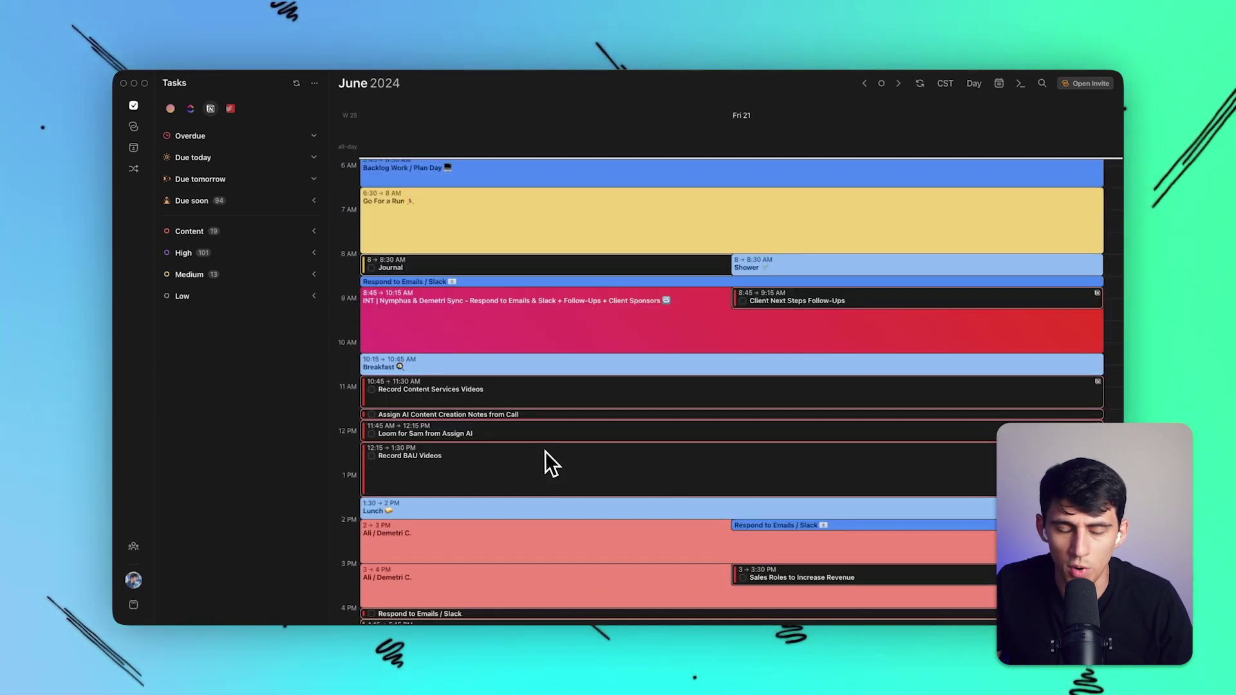
{"action": "mouse_move", "coordinate": [451, 608]}
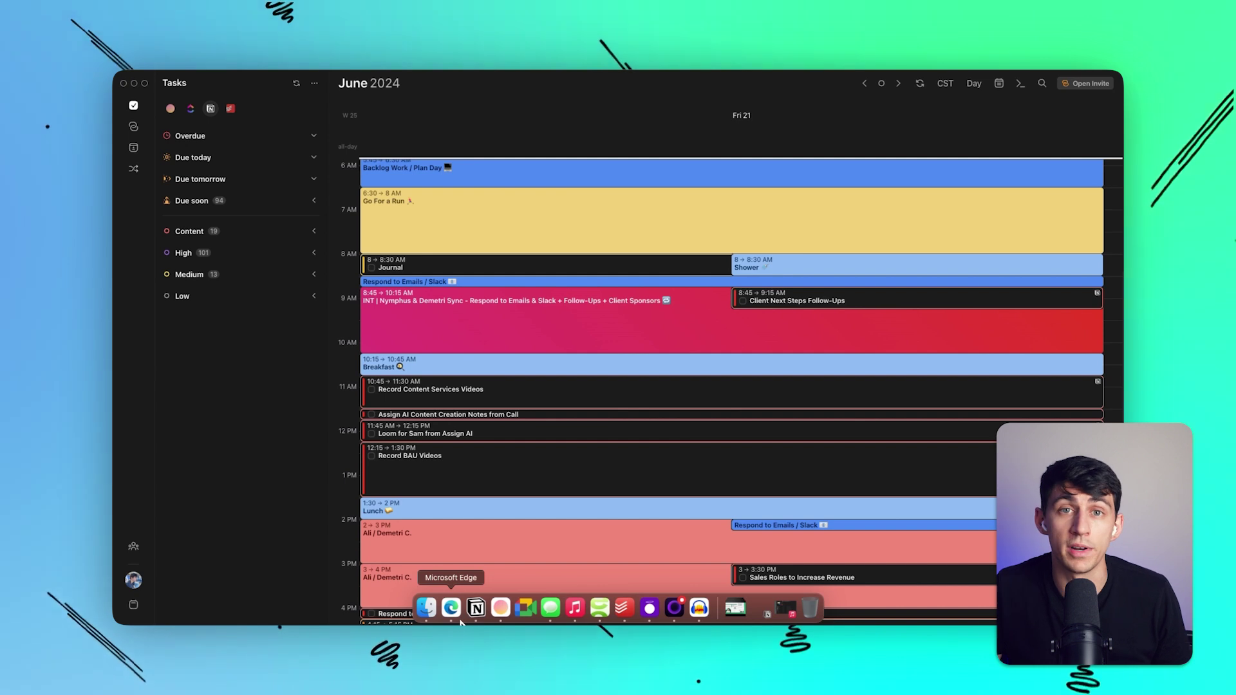
- Launch Opal through the Raycast launcher
{"action": "key", "text": "alt+space"}
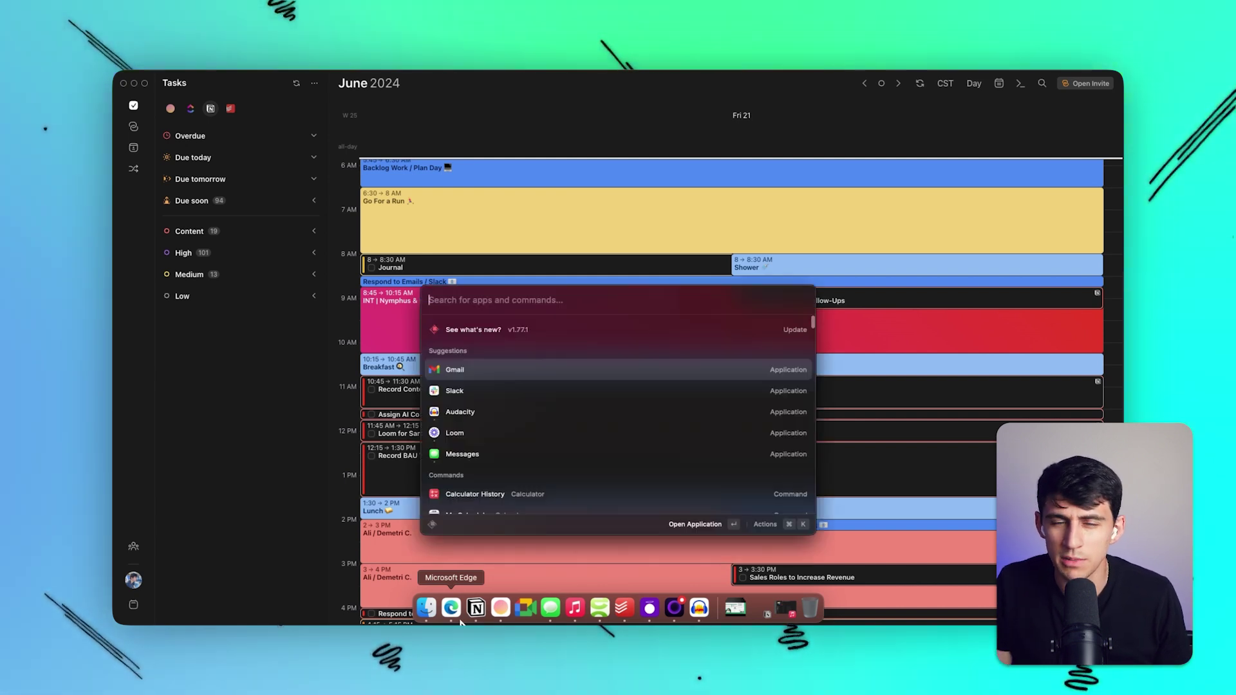
{"action": "type", "text": "trash"}
{"action": "key", "text": "Return"}
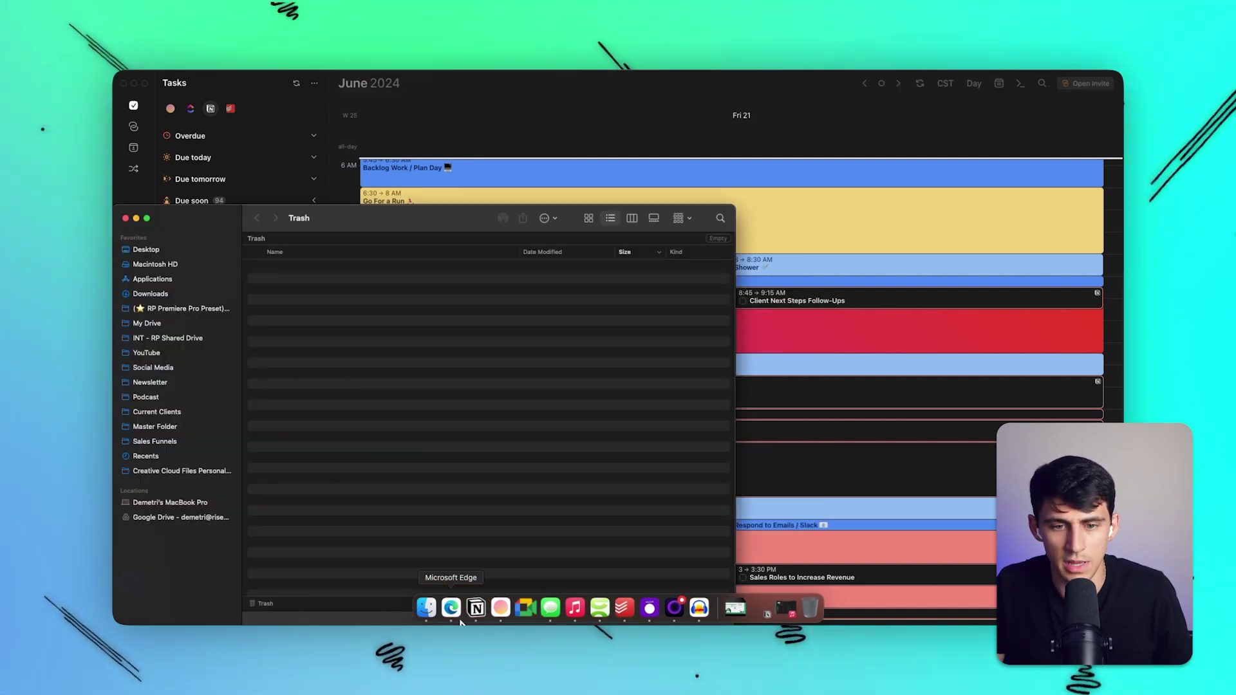
{"action": "key", "text": "alt+space"}
{"action": "type", "text": "opal"}
{"action": "key", "text": "Return"}
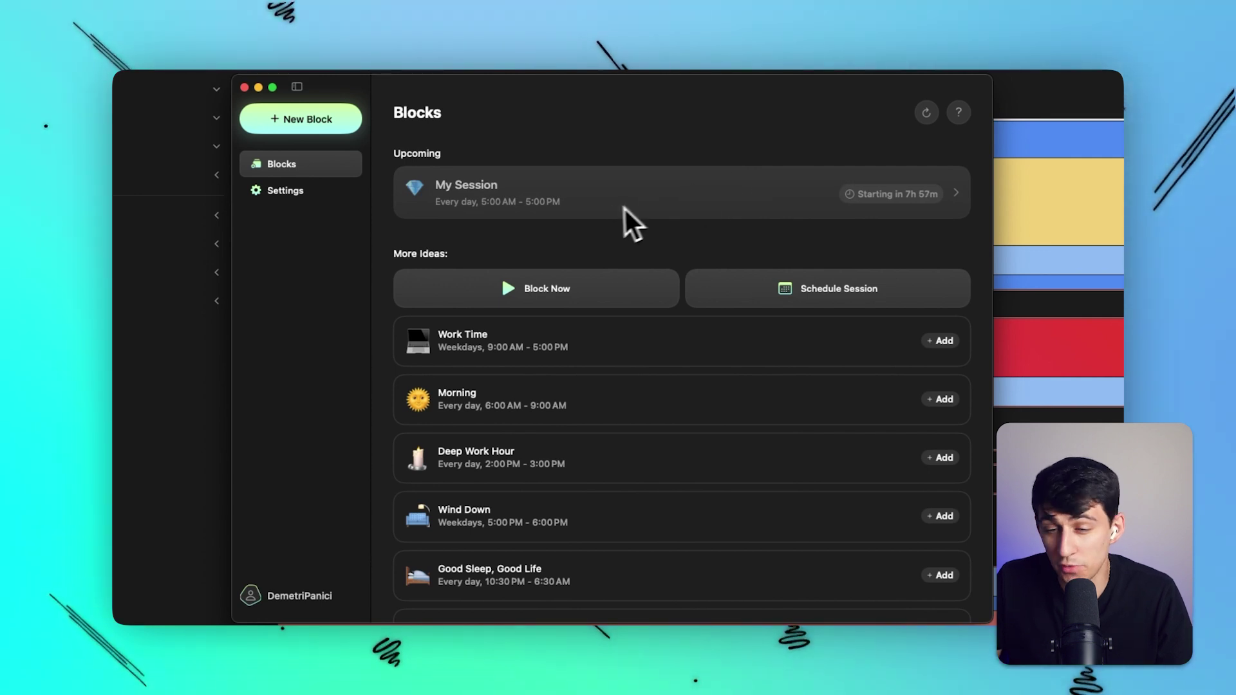
- Review My Session's blocked sites, toggling YouTube on then off, and return to session settings
{"action": "left_click", "coordinate": [850, 200]}
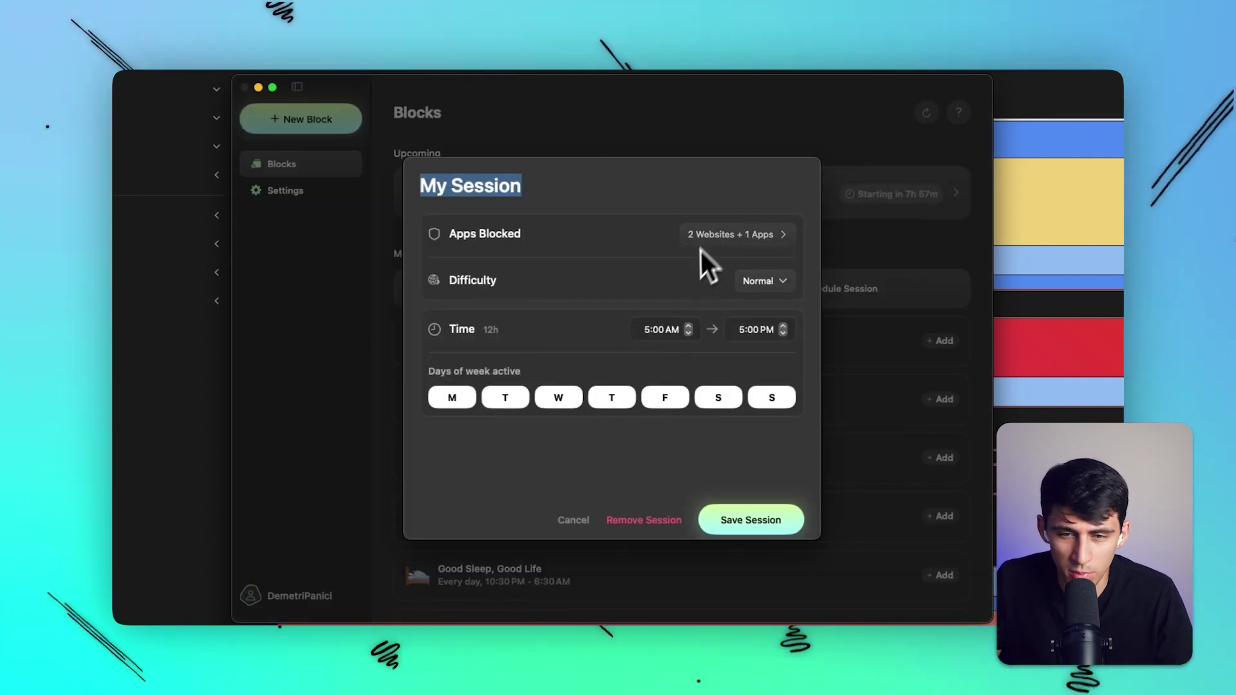
{"action": "left_click", "coordinate": [714, 234]}
{"action": "scroll", "coordinate": [607, 397], "scroll_direction": "down", "scroll_amount": 3}
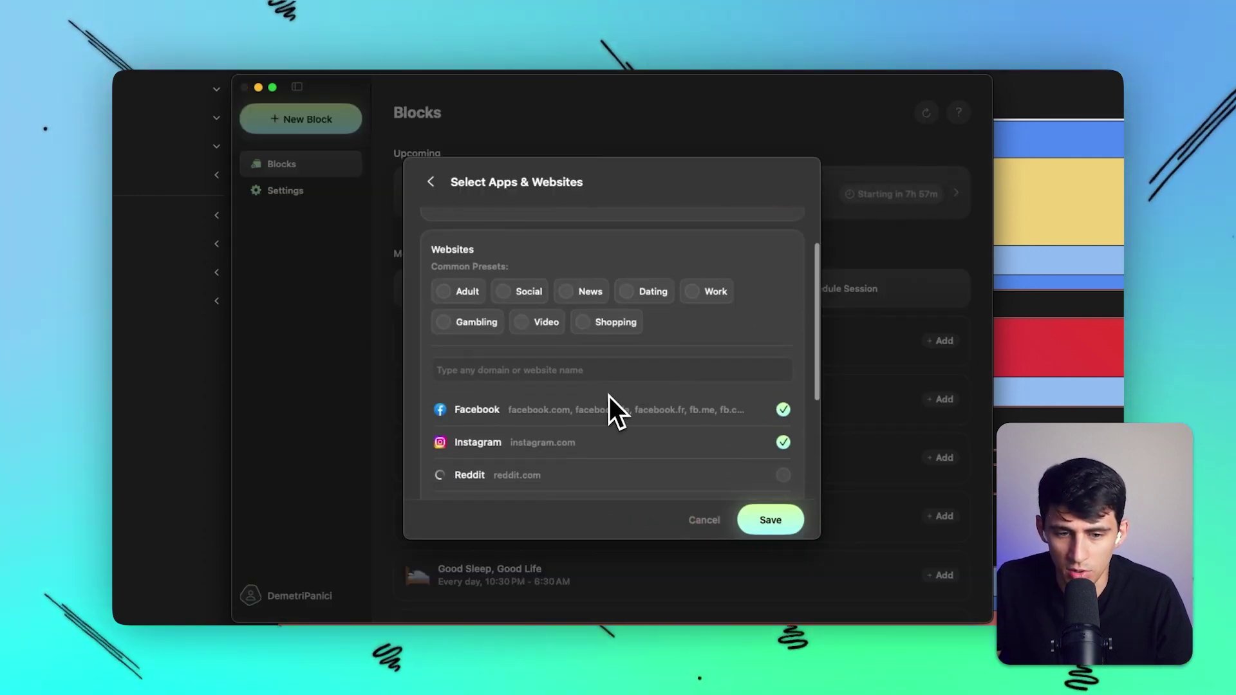
{"action": "scroll", "coordinate": [547, 402], "scroll_direction": "down", "scroll_amount": 3}
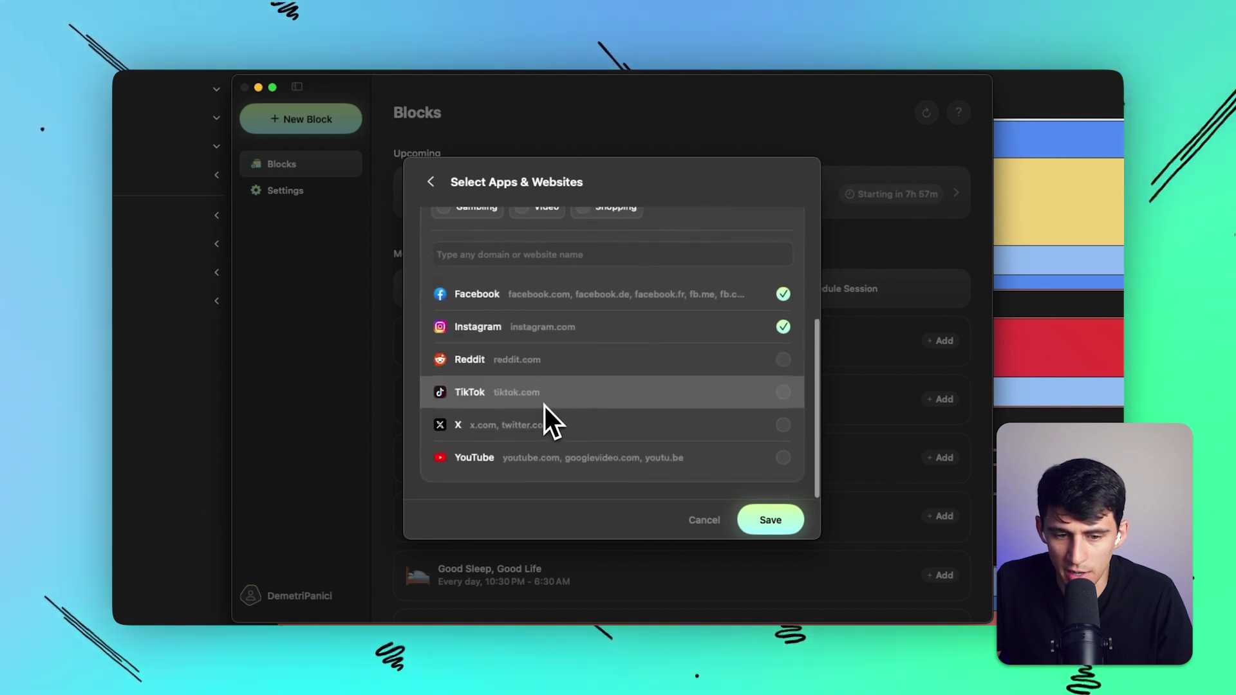
{"action": "scroll", "coordinate": [545, 406], "scroll_direction": "up", "scroll_amount": 6}
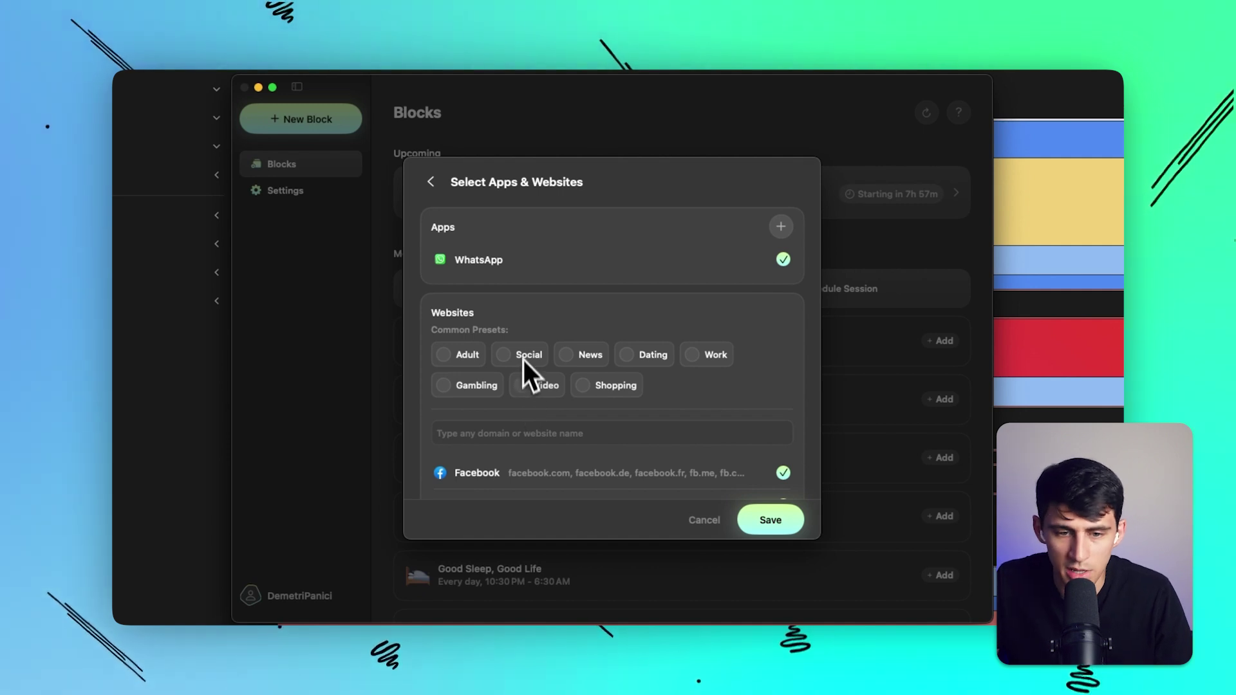
{"action": "scroll", "coordinate": [618, 425], "scroll_direction": "down", "scroll_amount": 3}
{"action": "scroll", "coordinate": [549, 348], "scroll_direction": "up", "scroll_amount": 1}
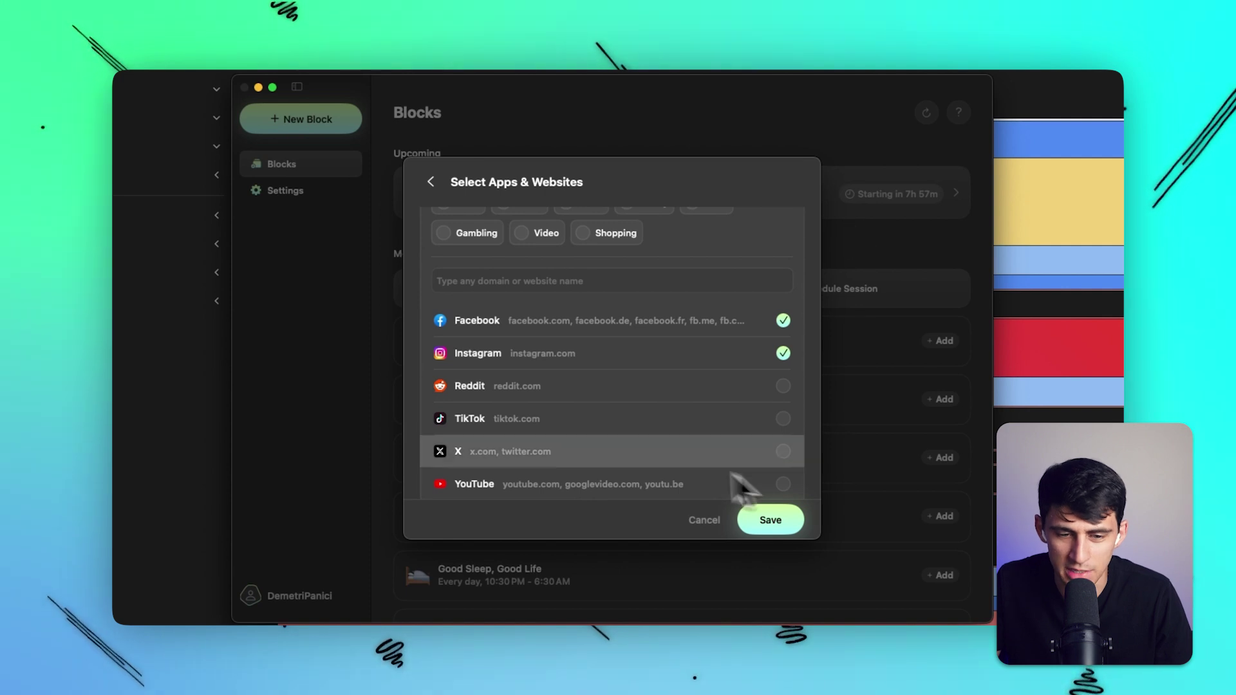
{"action": "scroll", "coordinate": [655, 449], "scroll_direction": "down", "scroll_amount": 1}
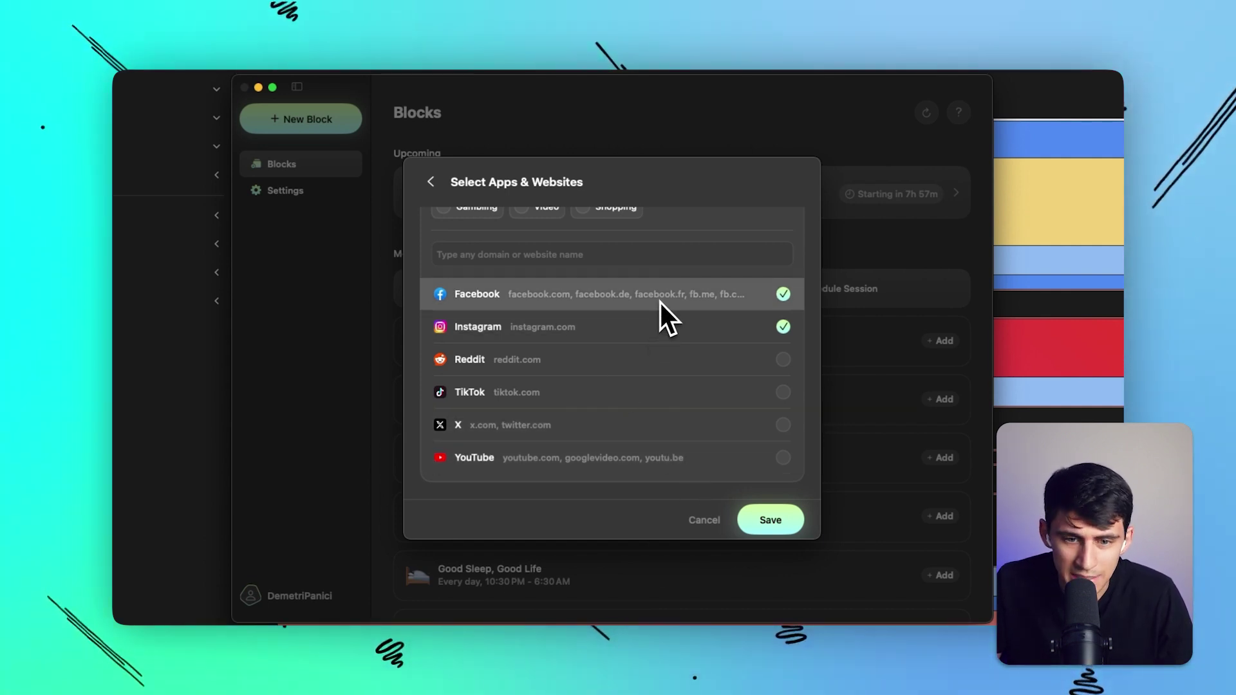
{"action": "scroll", "coordinate": [721, 417], "scroll_direction": "up", "scroll_amount": 5}
{"action": "scroll", "coordinate": [722, 416], "scroll_direction": "down", "scroll_amount": 5}
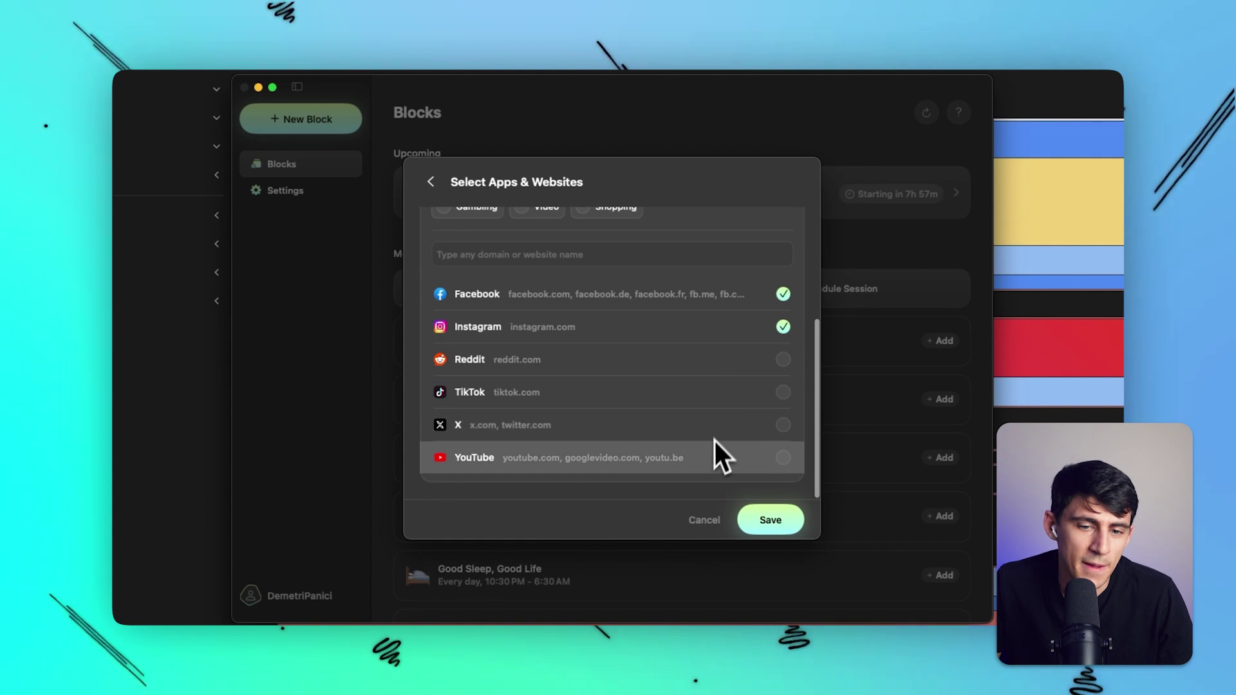
{"action": "scroll", "coordinate": [711, 453], "scroll_direction": "up", "scroll_amount": 3}
{"action": "scroll", "coordinate": [711, 453], "scroll_direction": "down", "scroll_amount": 3}
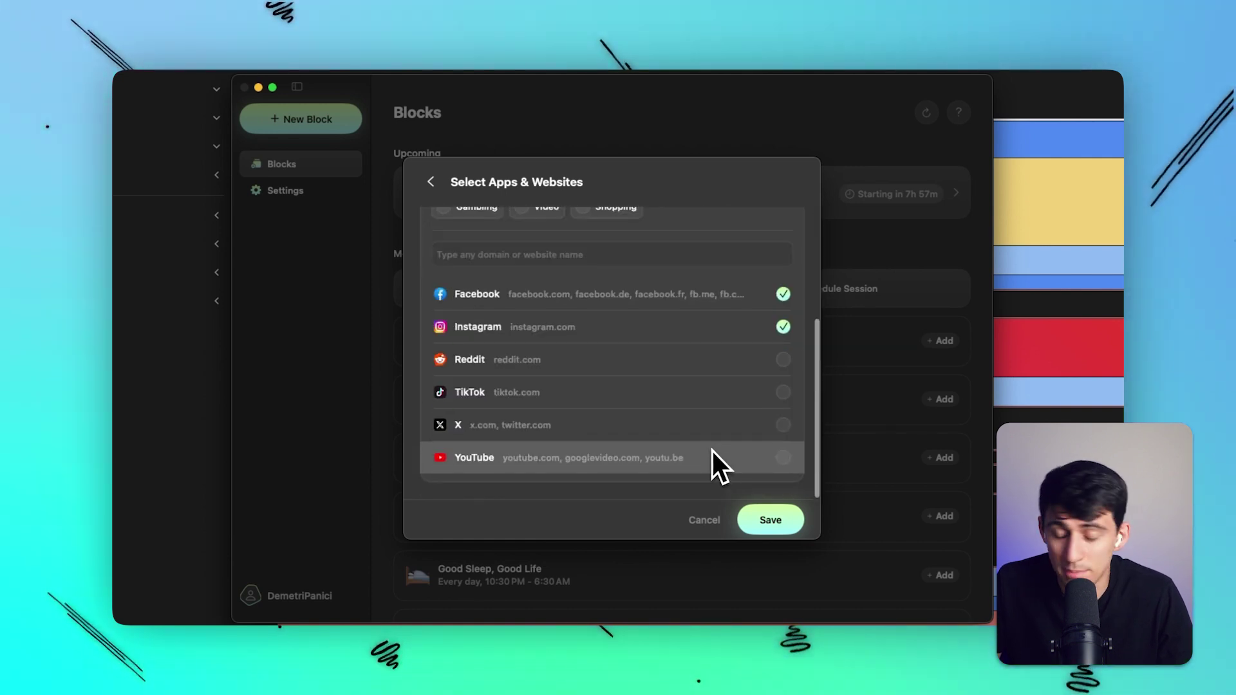
{"action": "left_click", "coordinate": [689, 464]}
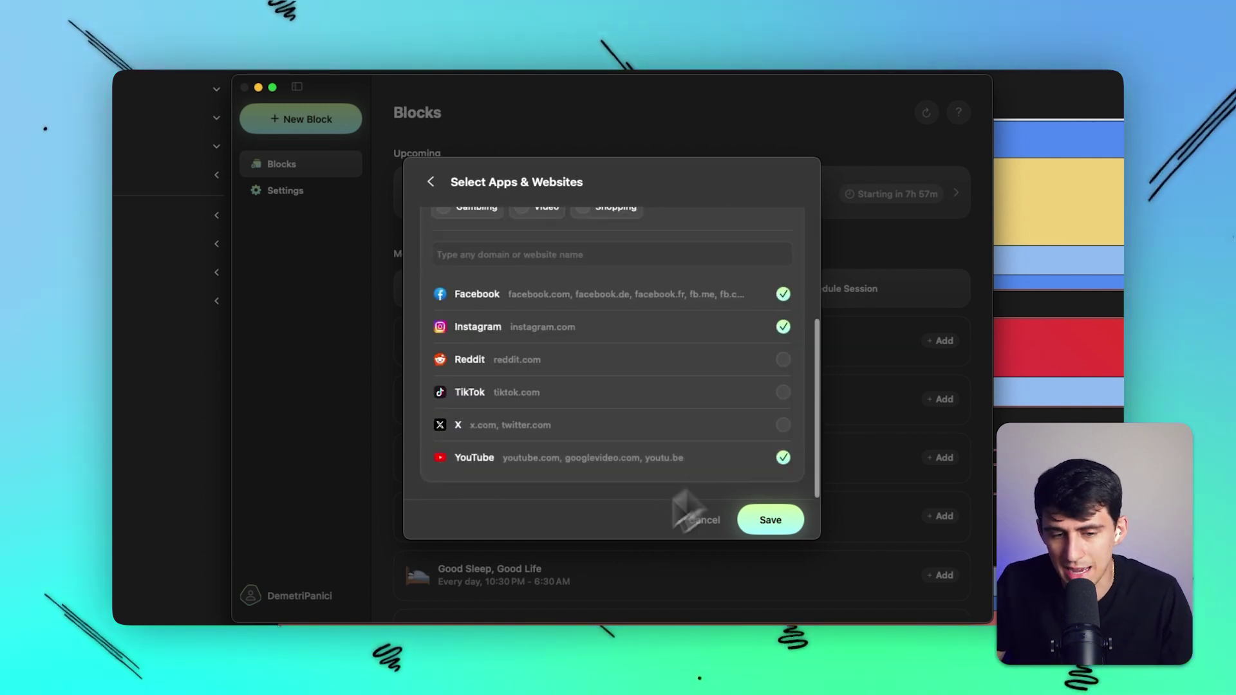
{"action": "left_click", "coordinate": [713, 452]}
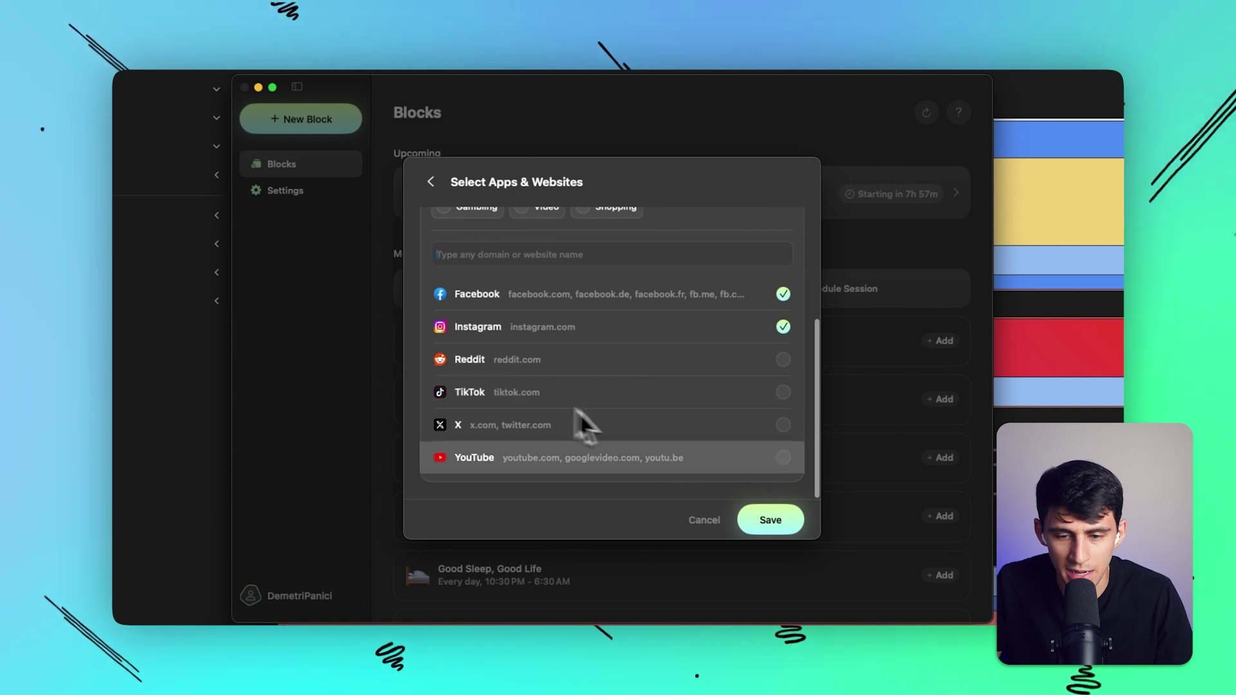
{"action": "left_click", "coordinate": [717, 524]}
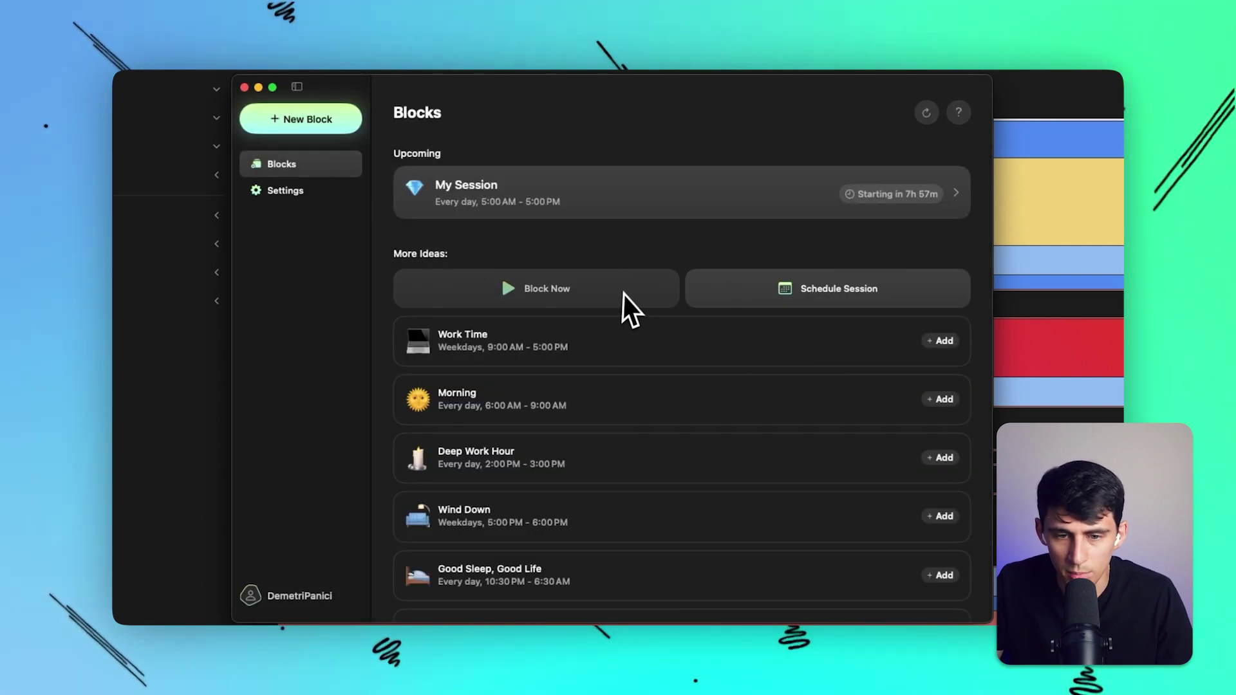
- Start a one-hour Start Now focus session with Timeout difficulty
{"action": "left_click", "coordinate": [612, 296]}
{"action": "left_click", "coordinate": [762, 279]}
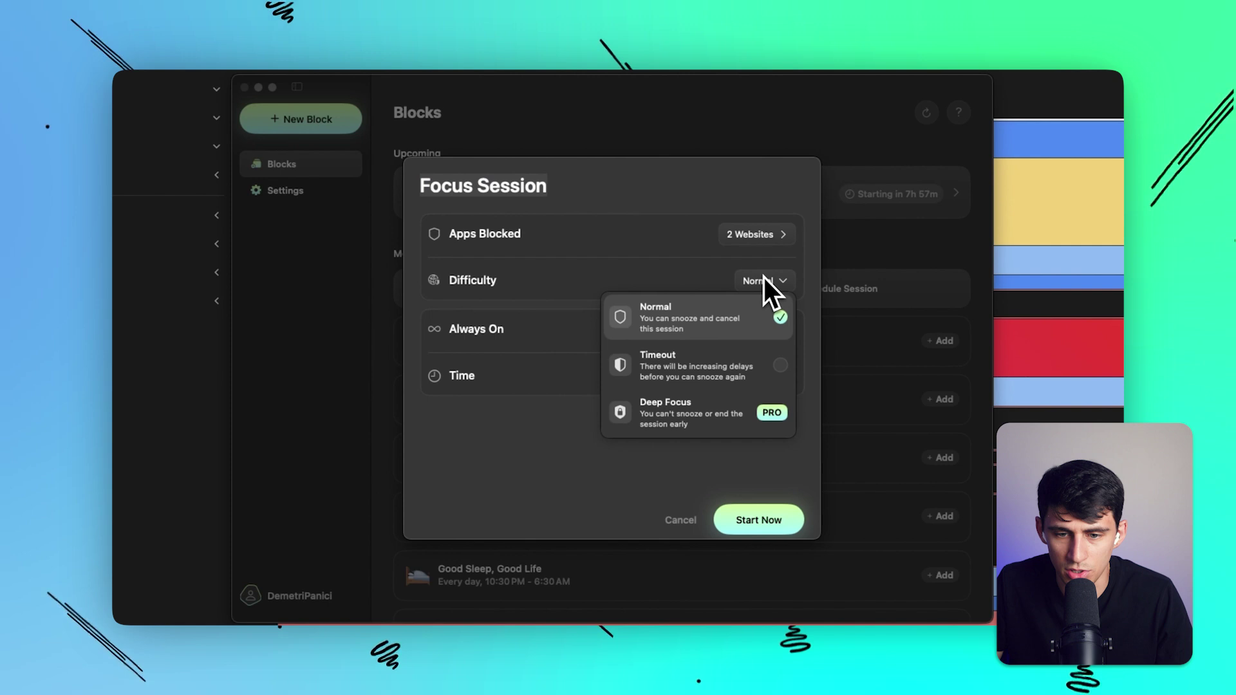
{"action": "left_click", "coordinate": [763, 281]}
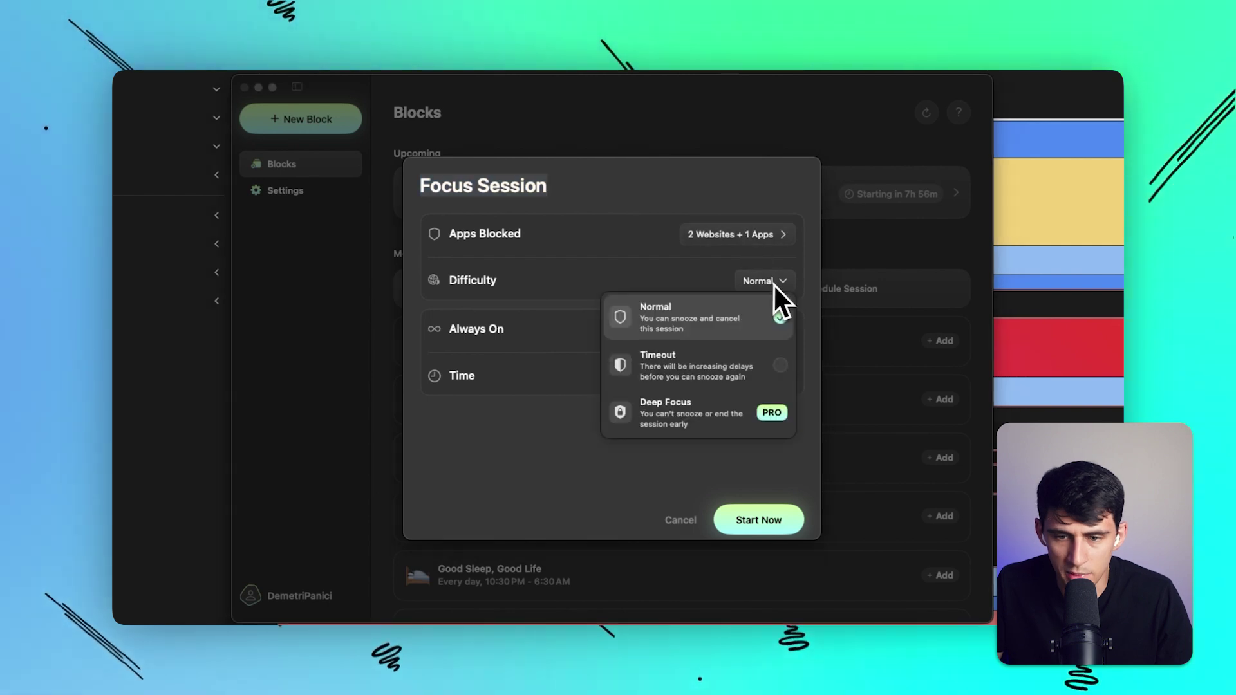
{"action": "left_click", "coordinate": [719, 355]}
{"action": "left_click", "coordinate": [723, 375]}
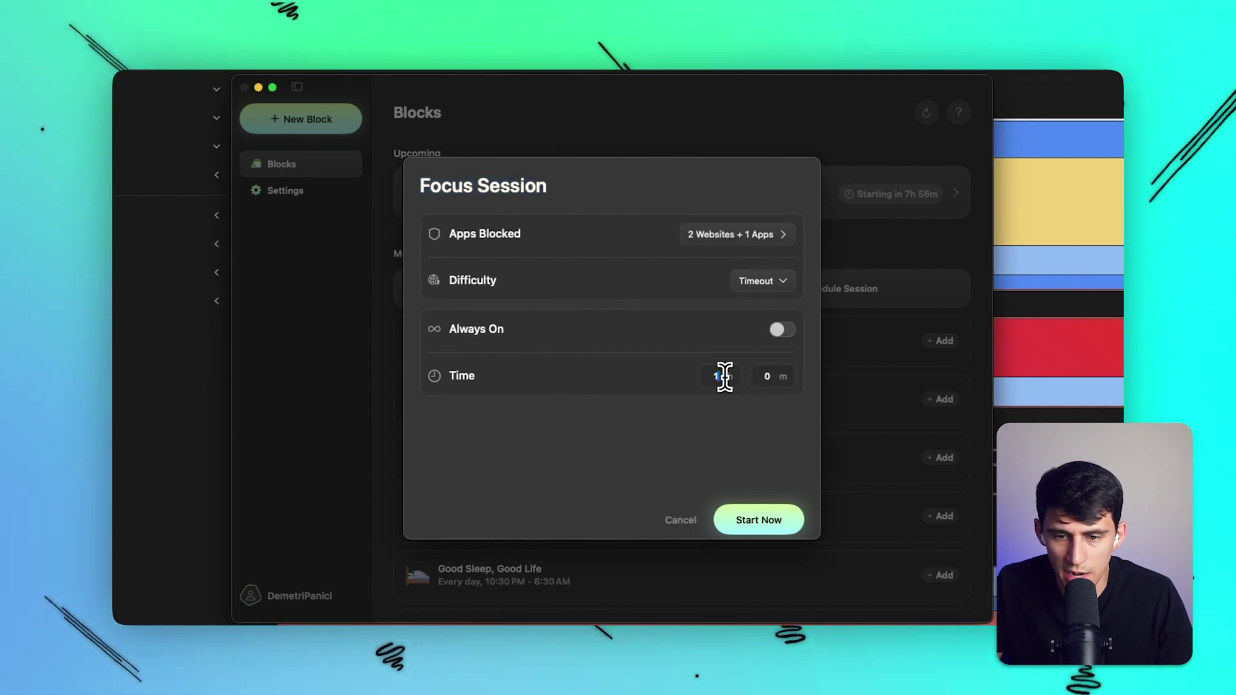
{"action": "left_click", "coordinate": [759, 521]}
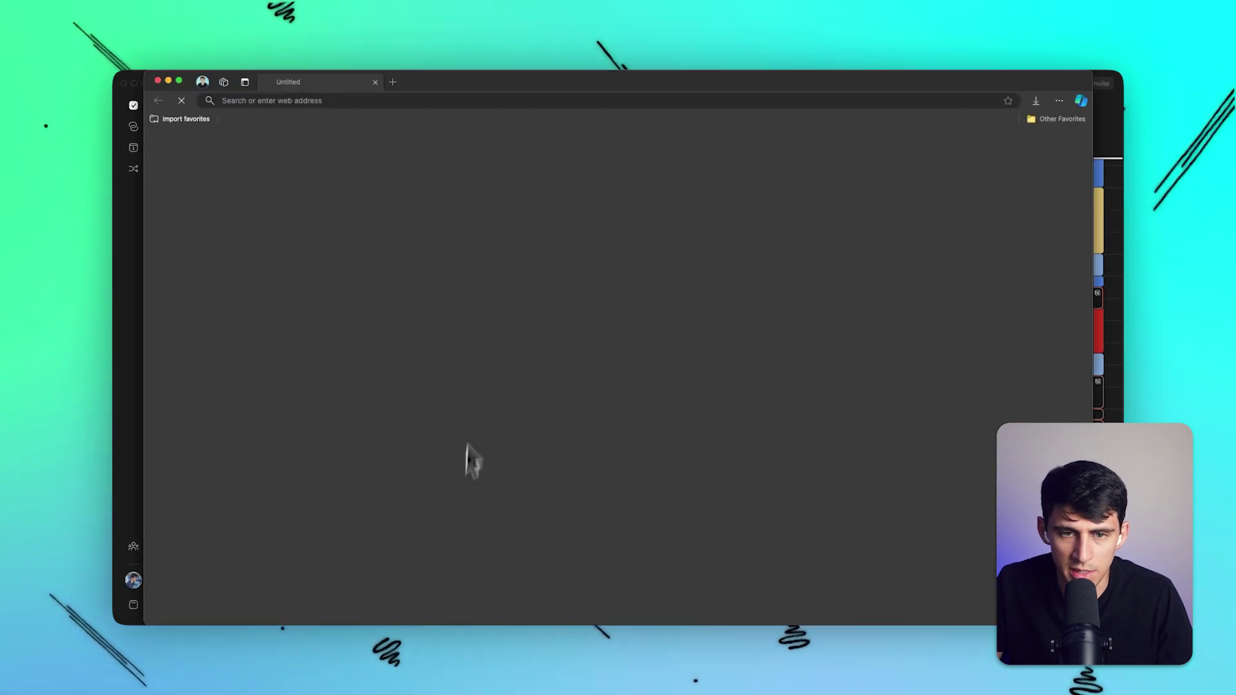
{"action": "left_click", "coordinate": [465, 100]}
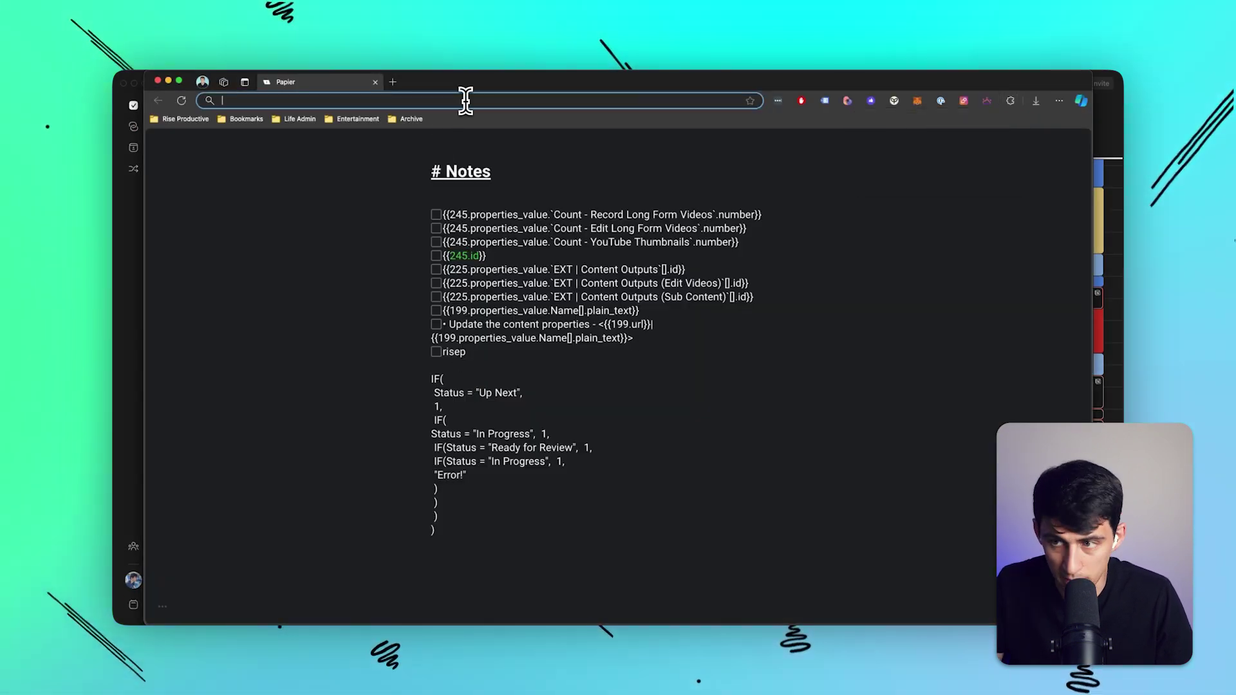
{"action": "type", "text": "instagram.com"}
{"action": "key", "text": "Return"}
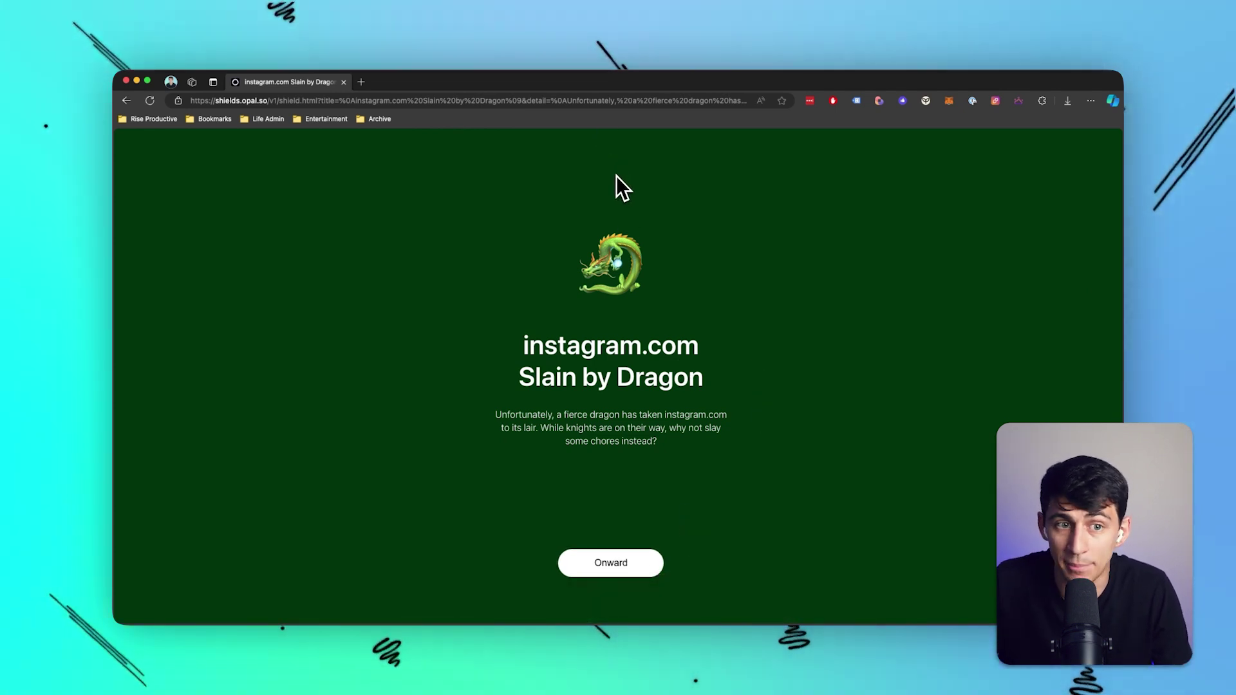
{"action": "key", "text": "super+t"}
{"action": "type", "text": "opal."}
{"action": "key", "text": "Return"}
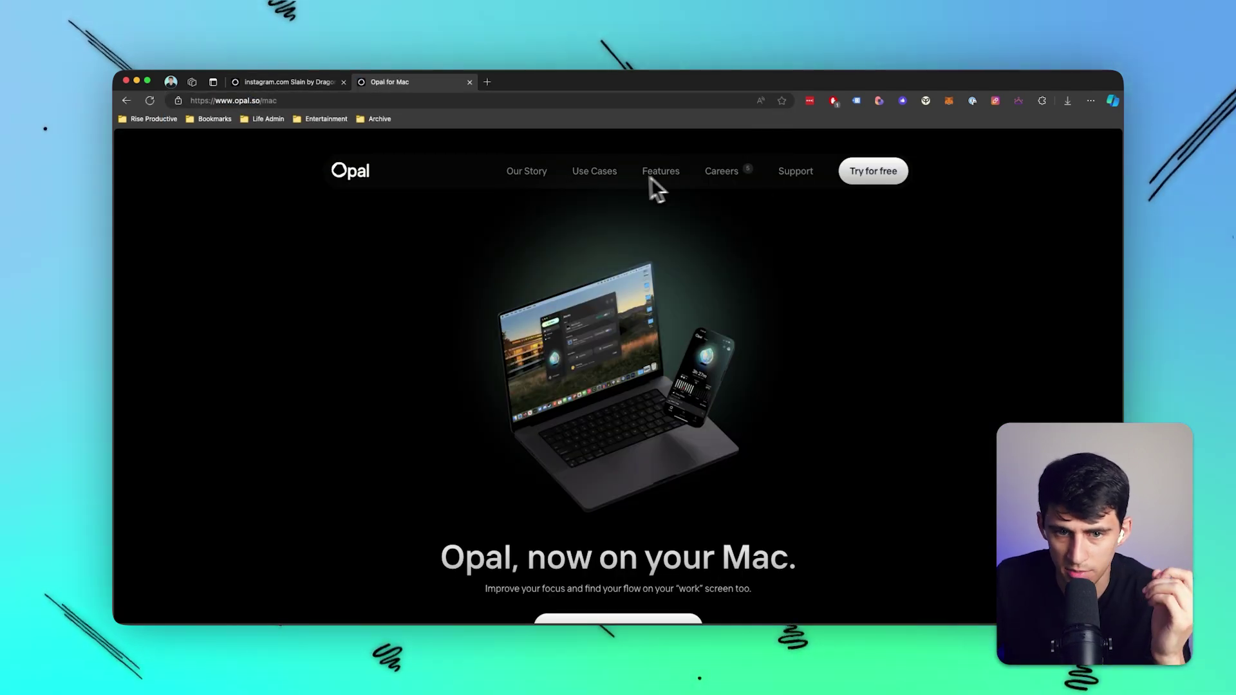
{"action": "scroll", "coordinate": [803, 238], "scroll_direction": "down", "scroll_amount": 5}
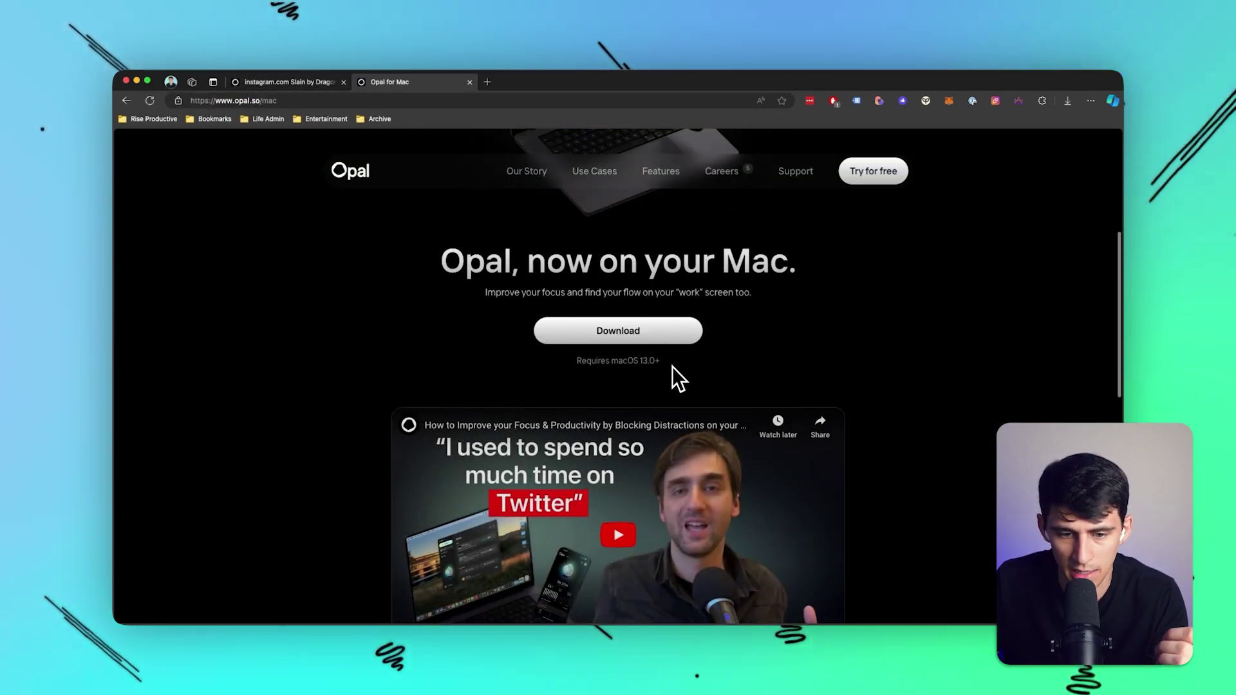
{"action": "scroll", "coordinate": [677, 377], "scroll_direction": "down", "scroll_amount": 15}
- View Opal's Free, Pro and Teams pricing page, then bring the Opal app back
{"action": "left_click", "coordinate": [557, 524]}
{"action": "scroll", "coordinate": [676, 446], "scroll_direction": "down", "scroll_amount": 1}
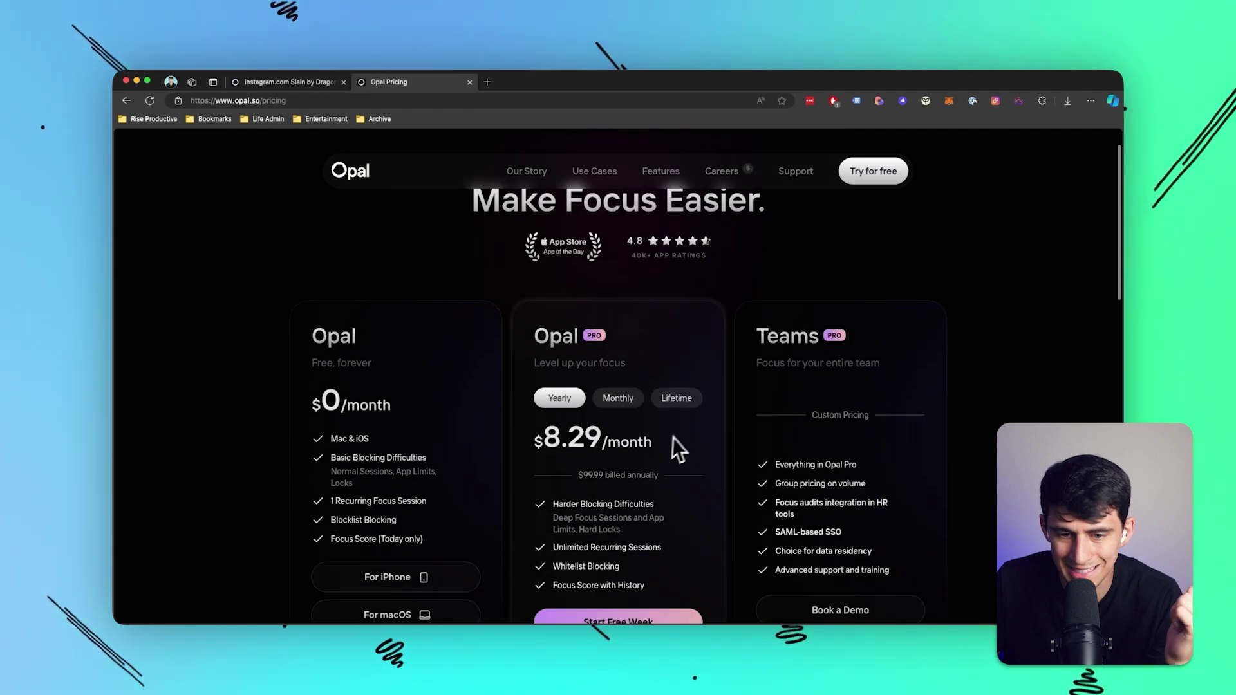
{"action": "scroll", "coordinate": [680, 435], "scroll_direction": "down", "scroll_amount": 1}
{"action": "scroll", "coordinate": [579, 406], "scroll_direction": "down", "scroll_amount": 3}
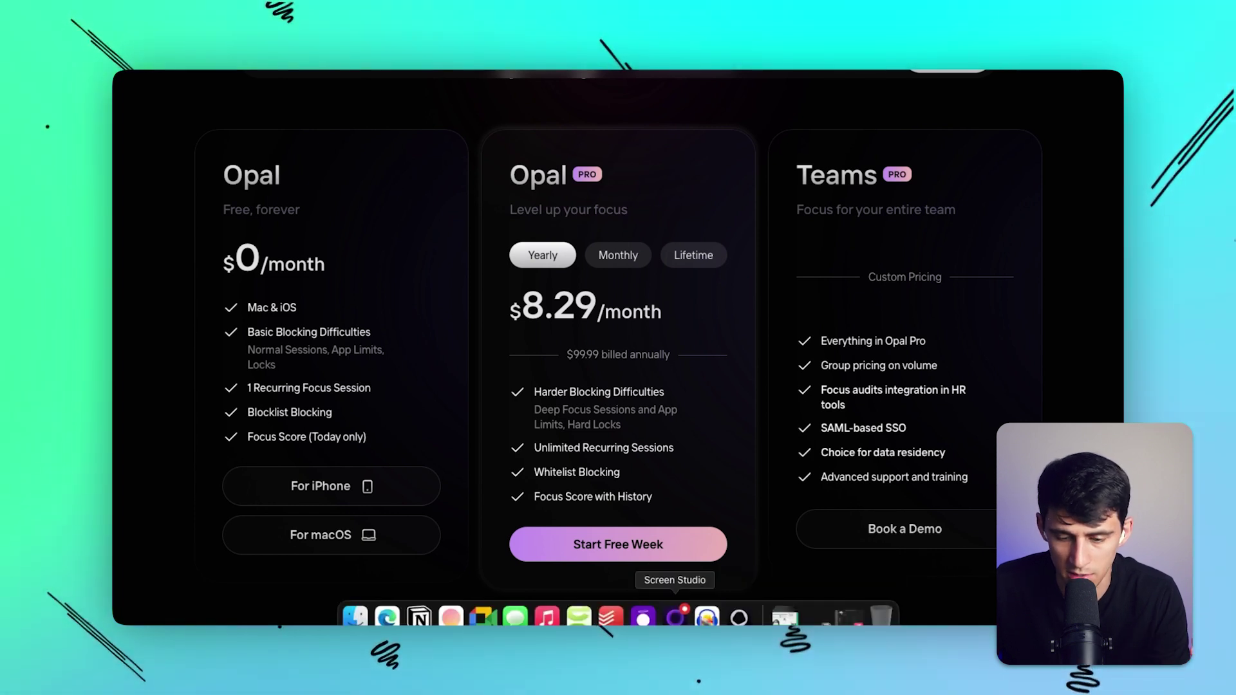
{"action": "left_click", "coordinate": [739, 616]}
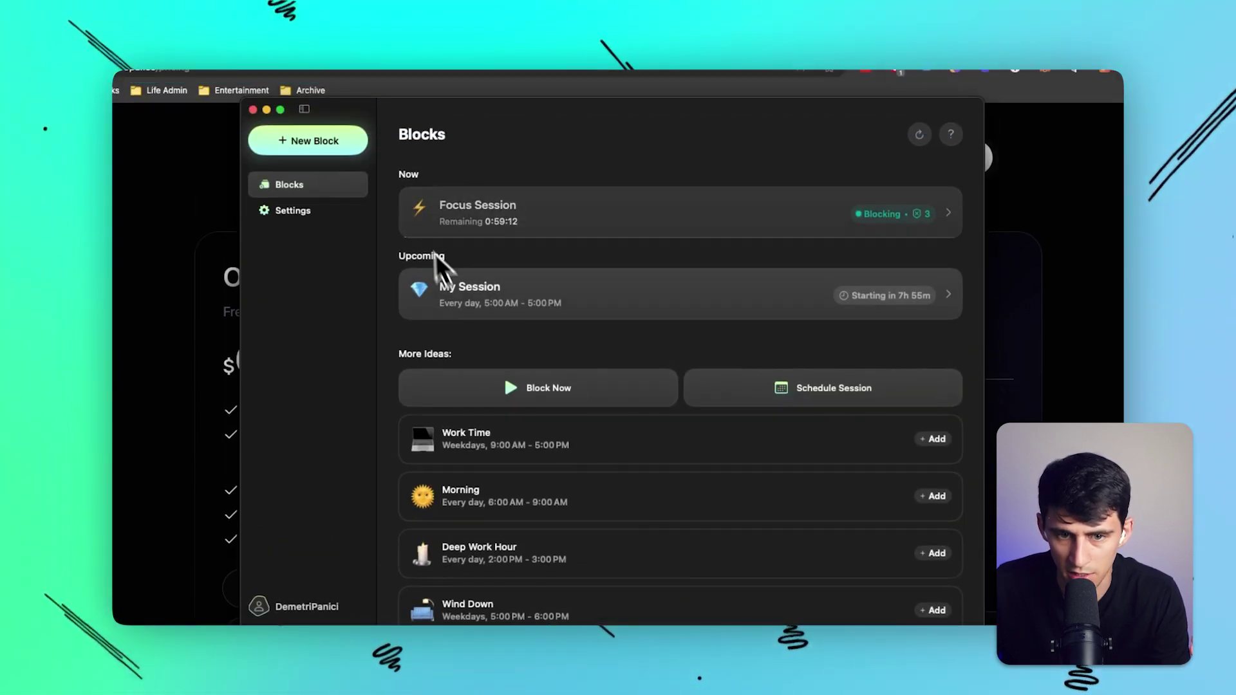
- Leave the focus session early and cancel a new Block Now session without starting it
{"action": "left_click", "coordinate": [579, 220]}
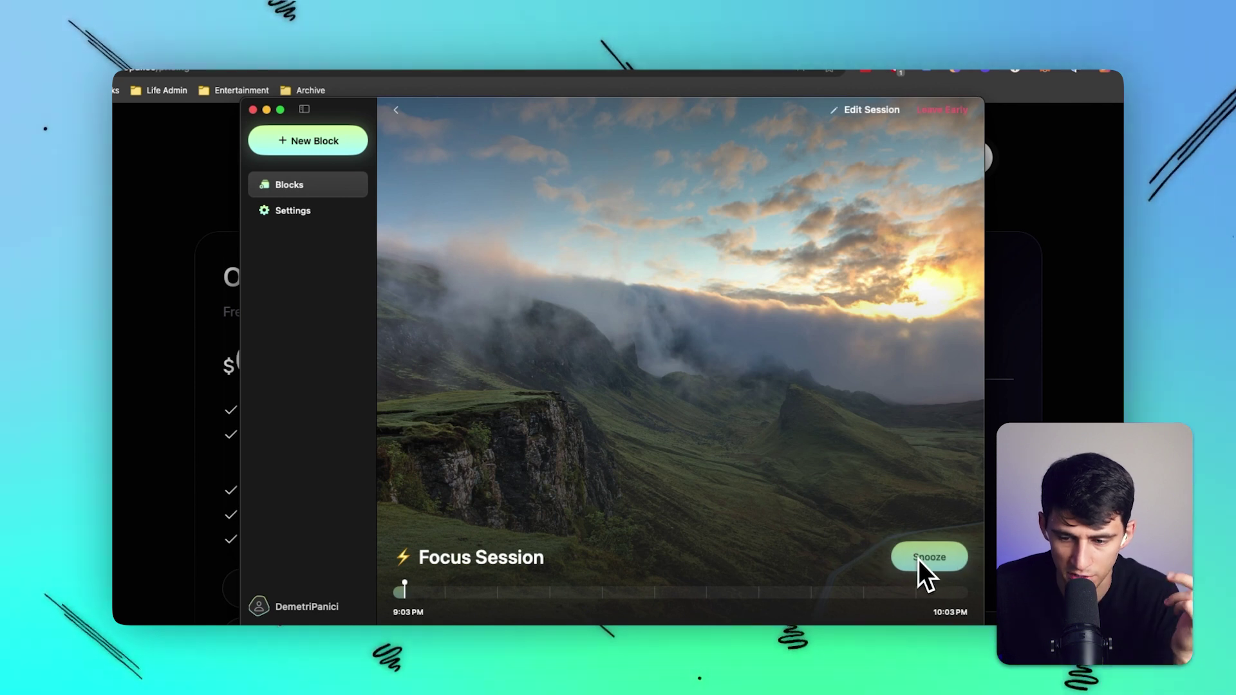
{"action": "left_click", "coordinate": [942, 111]}
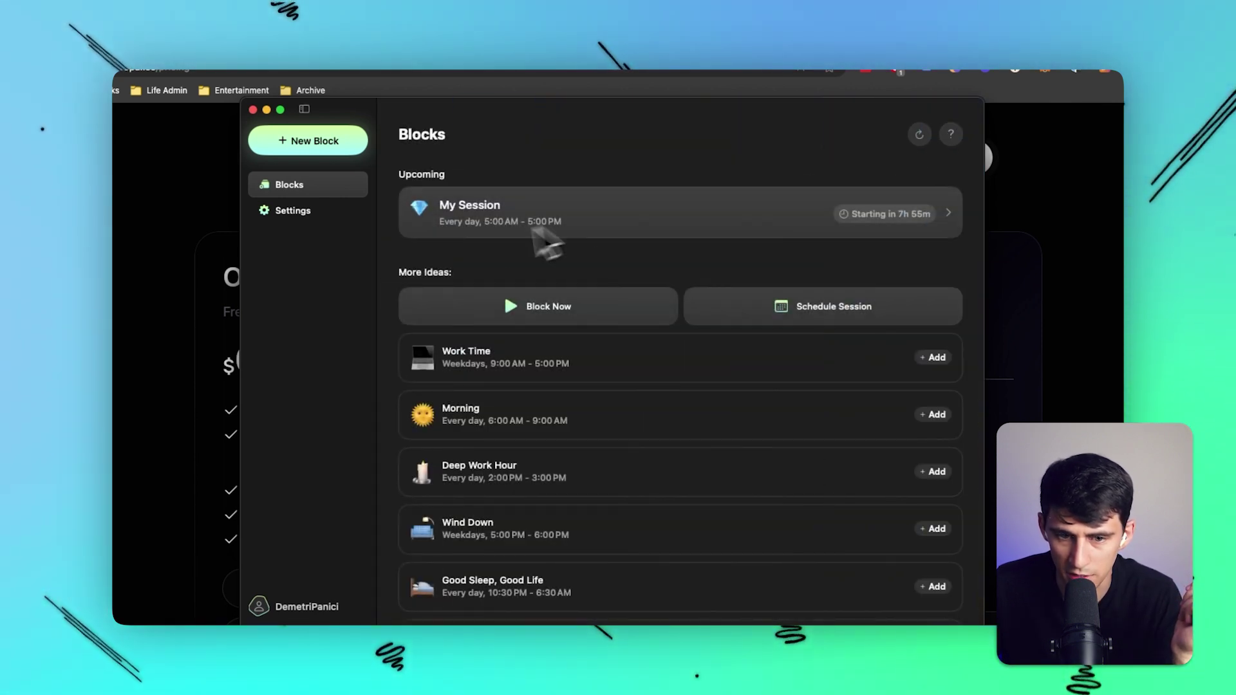
{"action": "left_click", "coordinate": [507, 310]}
{"action": "left_click", "coordinate": [678, 530]}
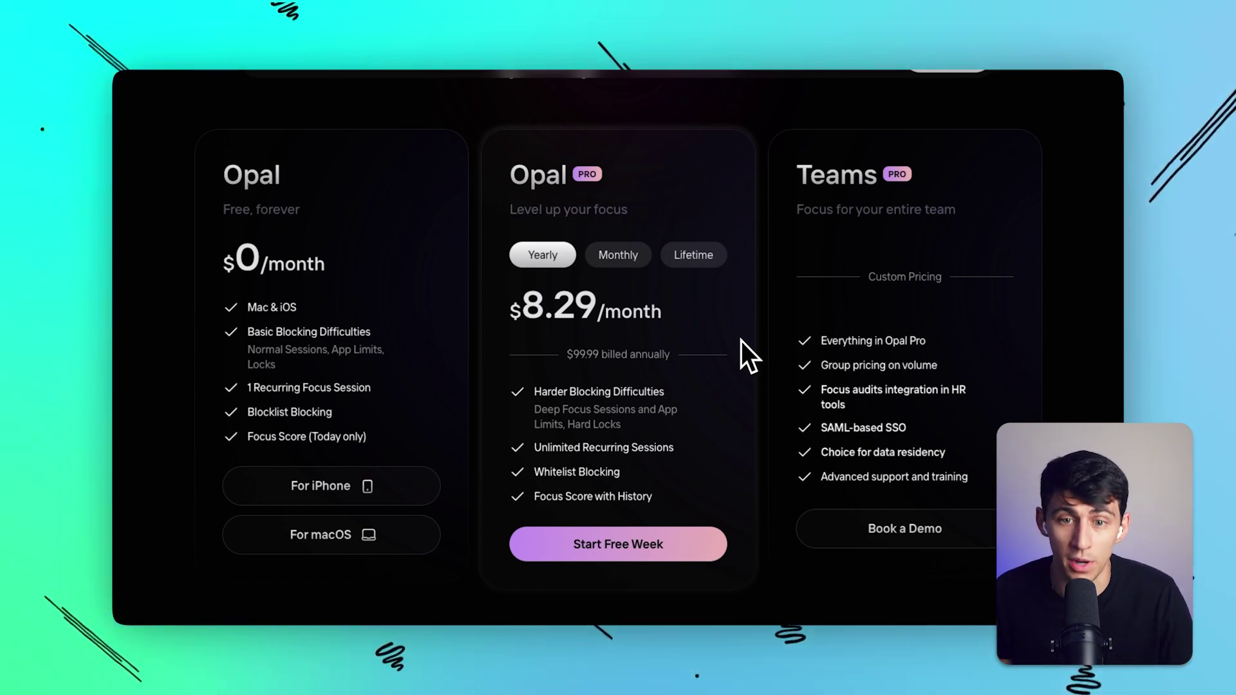
- Check Morgen's evening schedule, then switch to the Notion tasks dashboard
{"action": "left_click", "coordinate": [451, 611]}
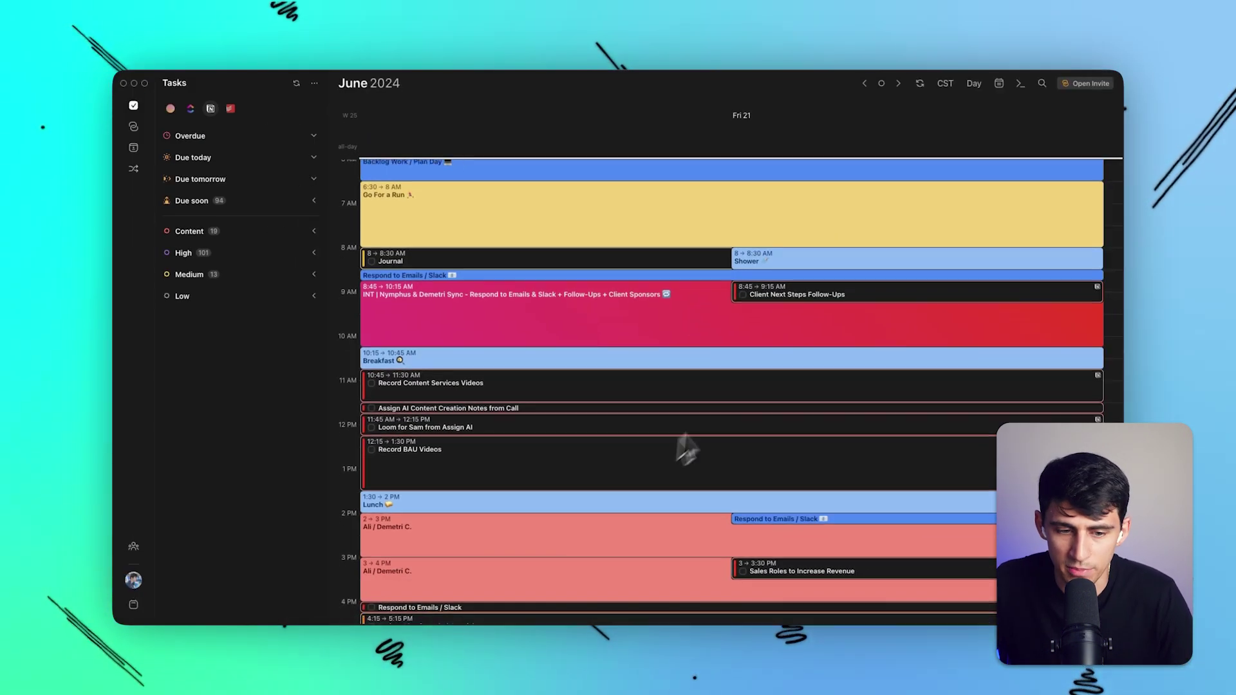
{"action": "scroll", "coordinate": [728, 419], "scroll_direction": "down", "scroll_amount": 5}
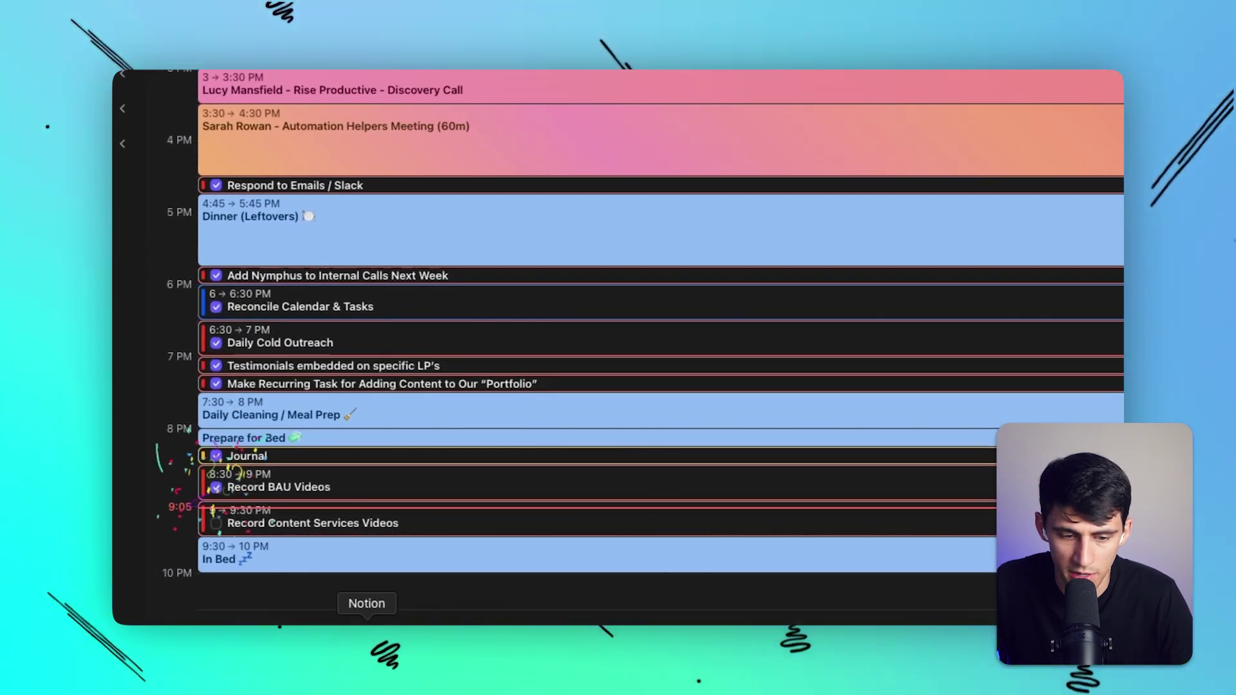
{"action": "left_click", "coordinate": [366, 633]}
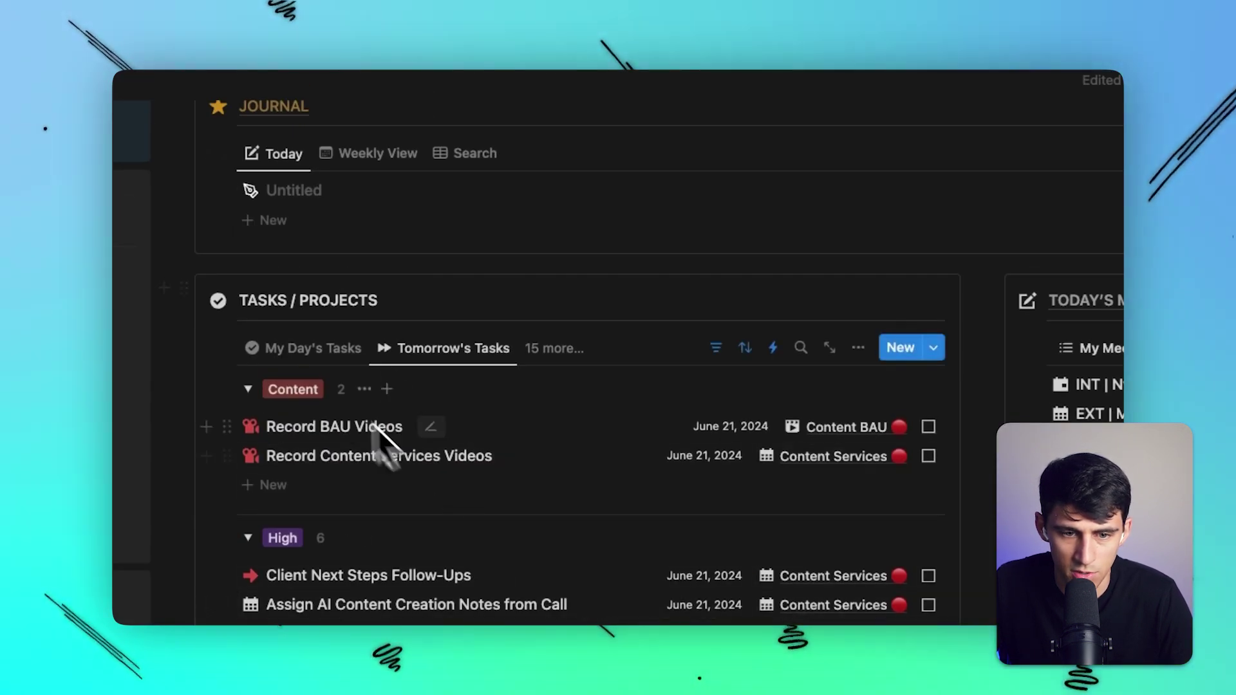
- Check off Record BAU Videos in My Day's Tasks, peek at Record Content Services Videos, then return to Morgen
{"action": "left_click", "coordinate": [311, 350]}
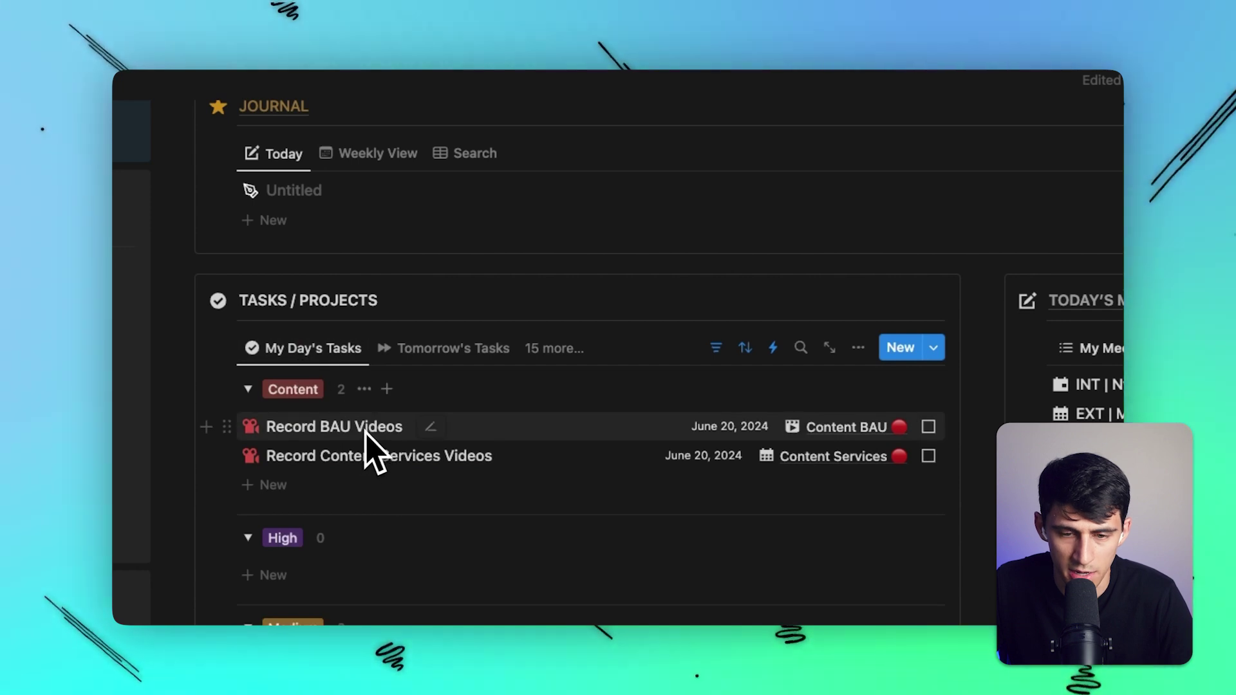
{"action": "left_click", "coordinate": [929, 426]}
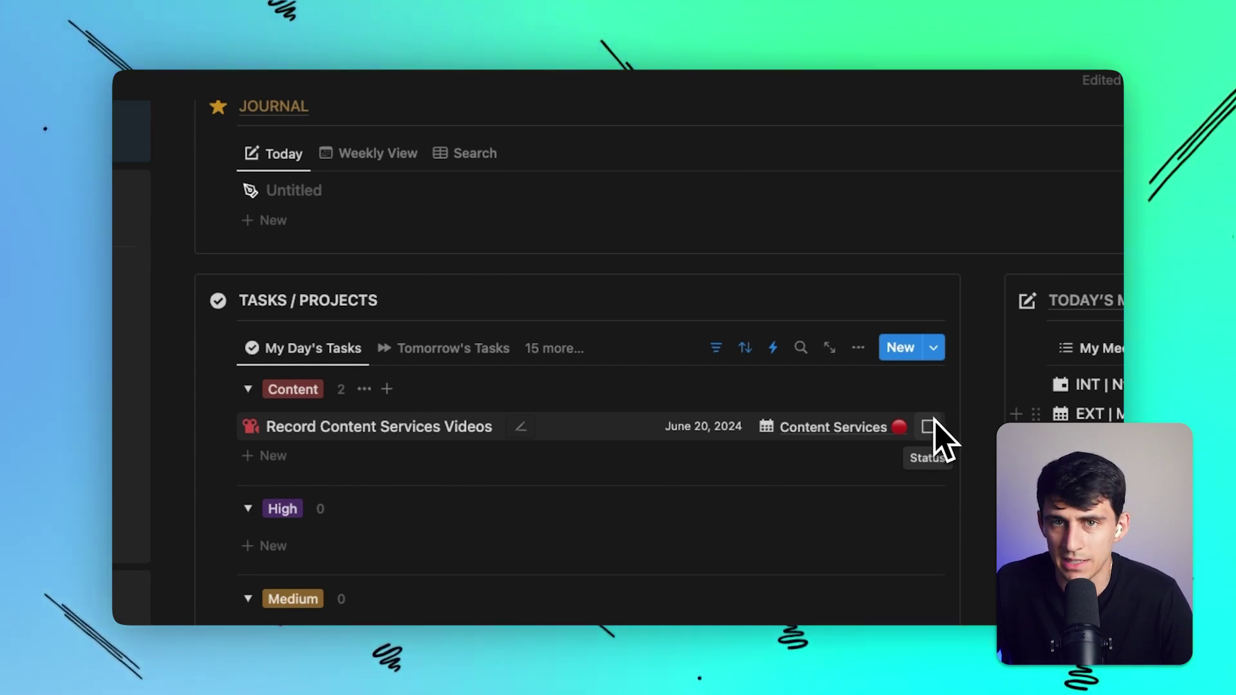
{"action": "mouse_move", "coordinate": [862, 457]}
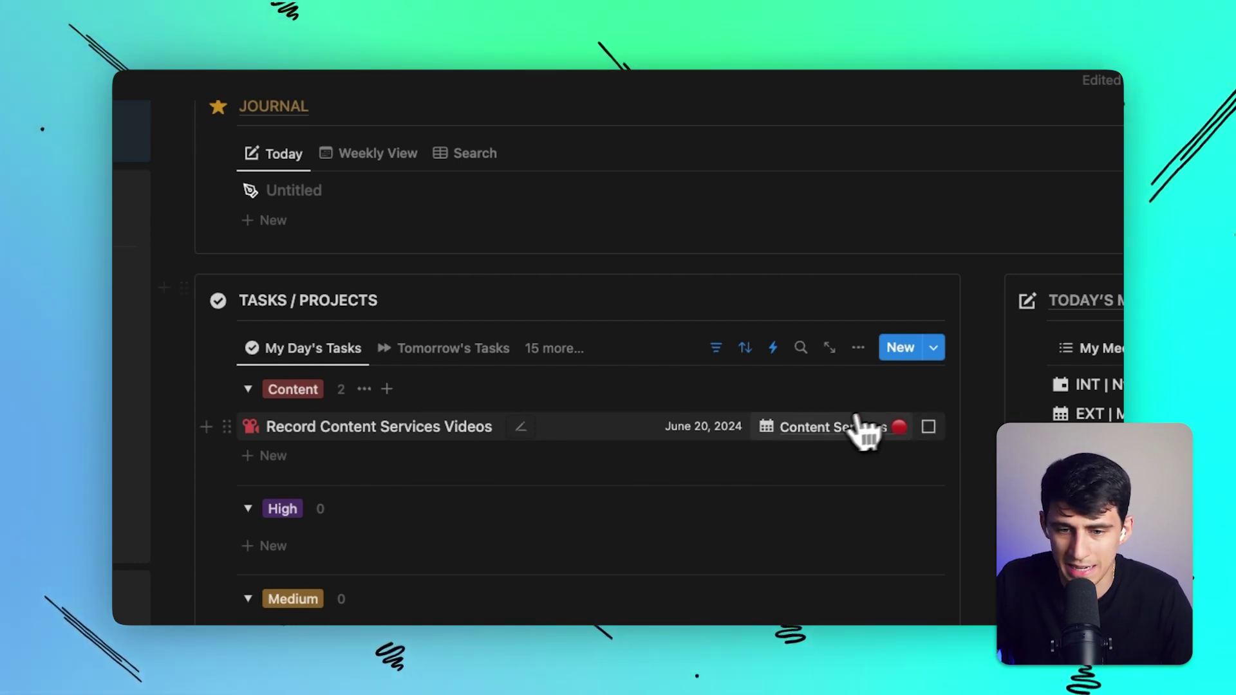
{"action": "left_click", "coordinate": [628, 439]}
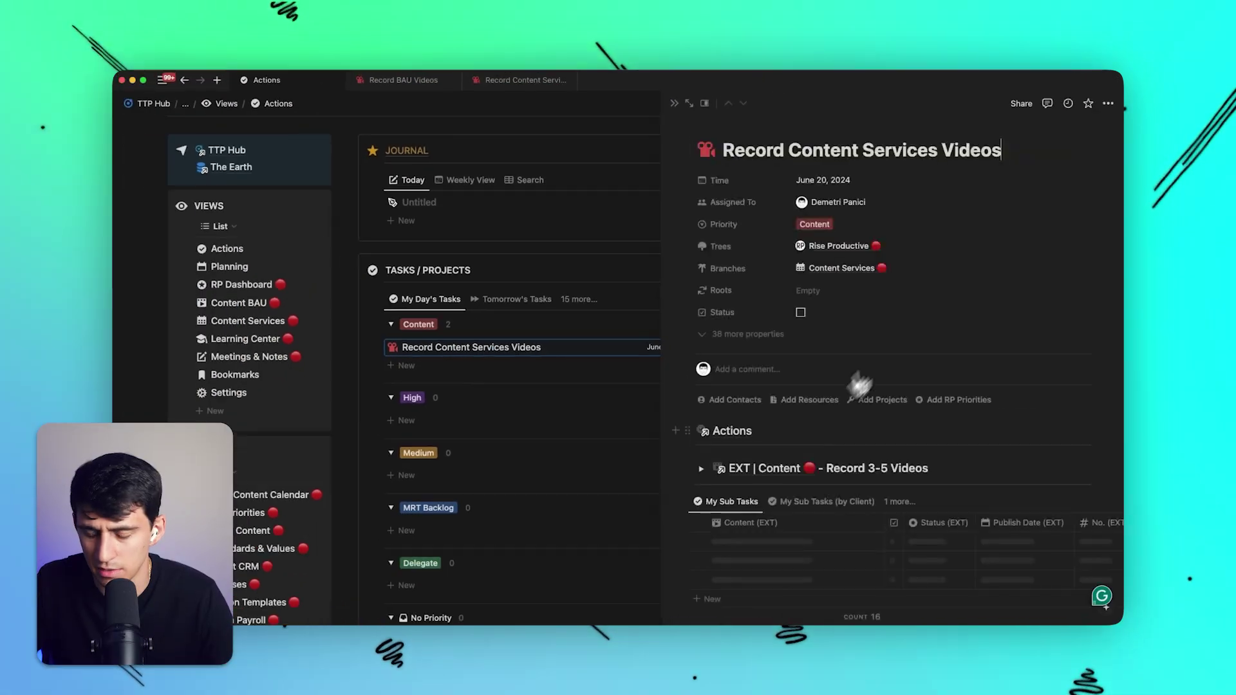
{"action": "scroll", "coordinate": [893, 324], "scroll_direction": "down", "scroll_amount": 10}
{"action": "scroll", "coordinate": [869, 353], "scroll_direction": "down", "scroll_amount": 2}
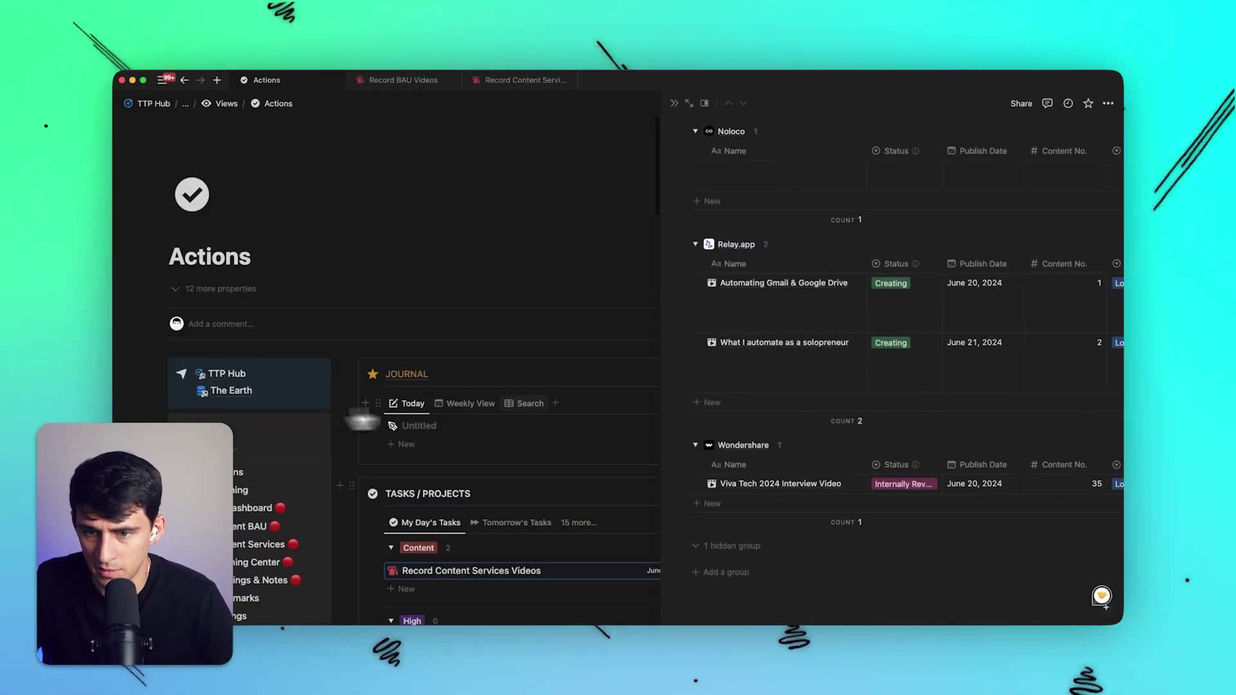
{"action": "scroll", "coordinate": [869, 367], "scroll_direction": "down", "scroll_amount": 5}
{"action": "scroll", "coordinate": [496, 455], "scroll_direction": "down", "scroll_amount": 3}
{"action": "scroll", "coordinate": [905, 380], "scroll_direction": "up", "scroll_amount": 10}
{"action": "left_click", "coordinate": [566, 442]}
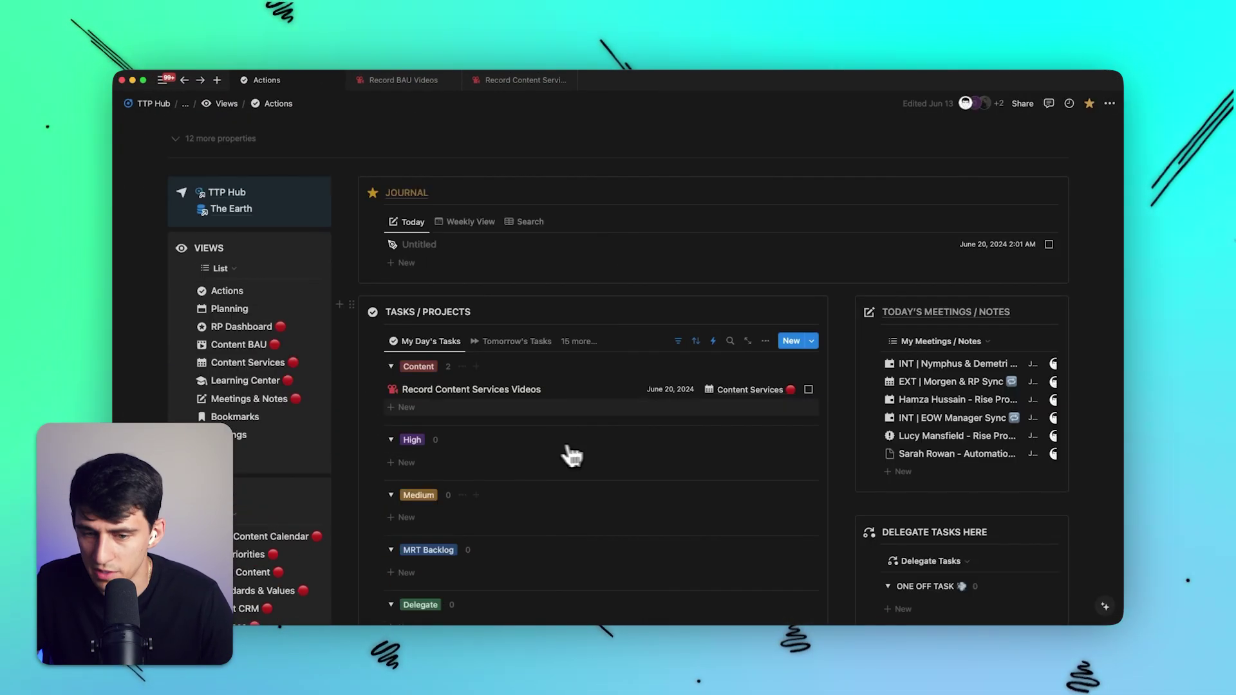
{"action": "left_click", "coordinate": [513, 607]}
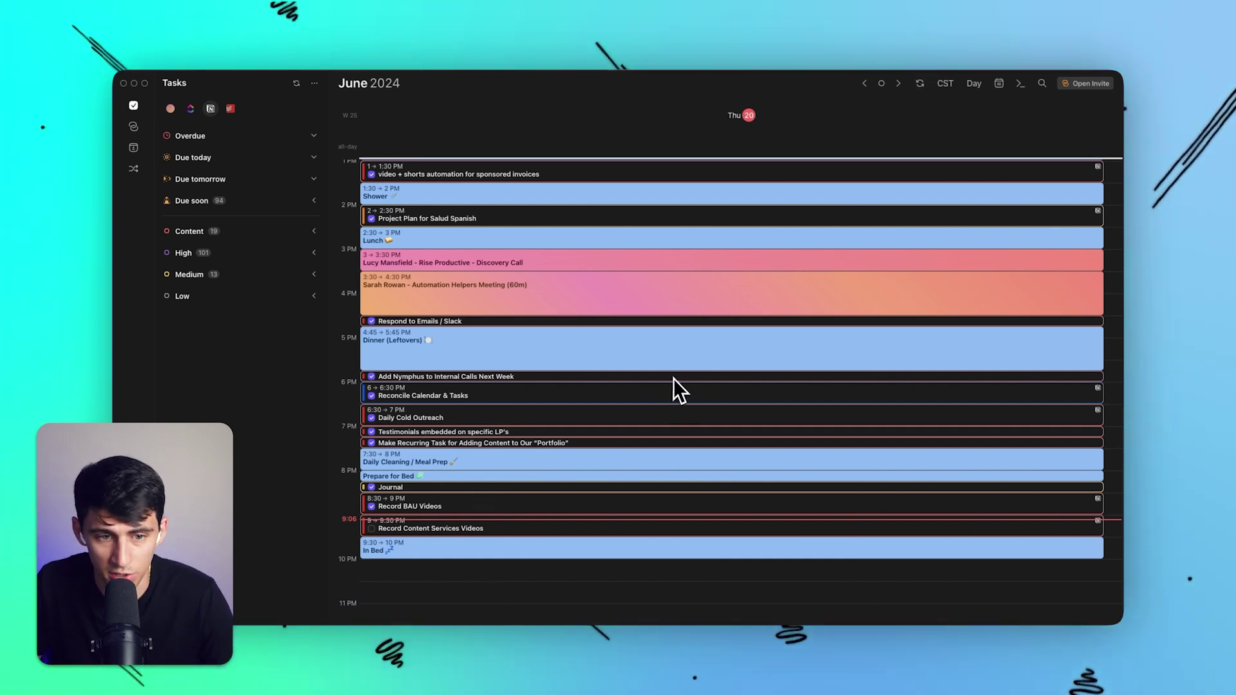
{"action": "scroll", "coordinate": [673, 378], "scroll_direction": "down", "scroll_amount": 2}
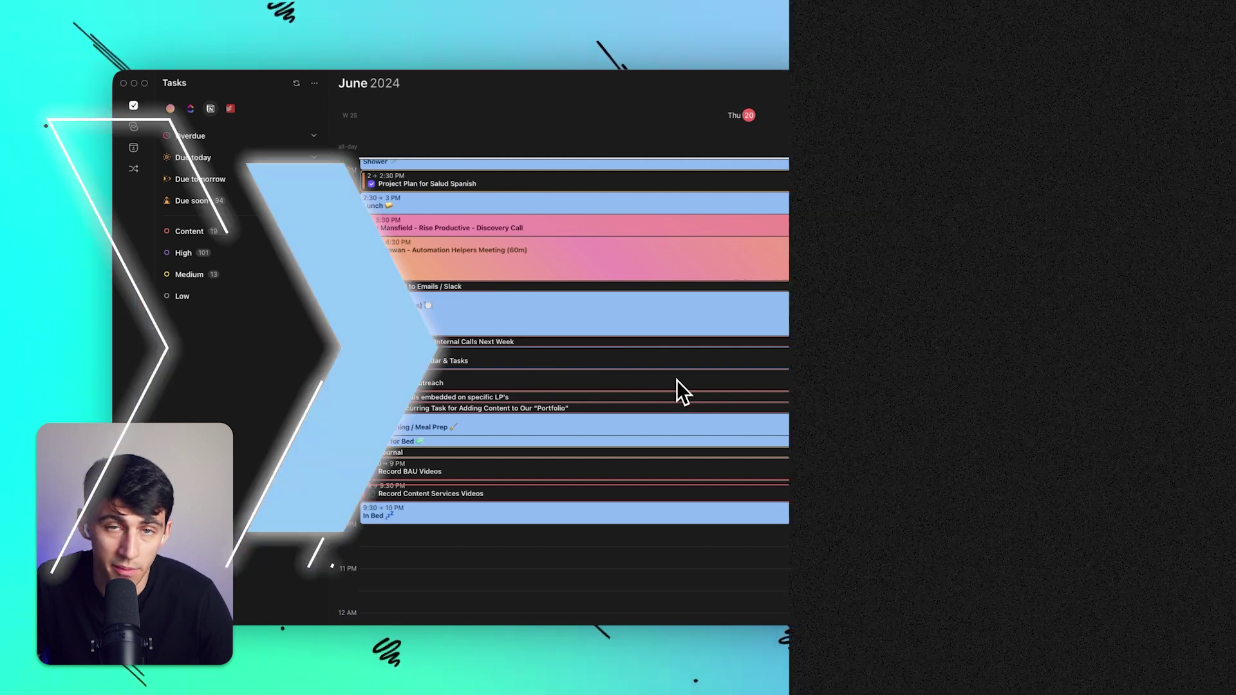